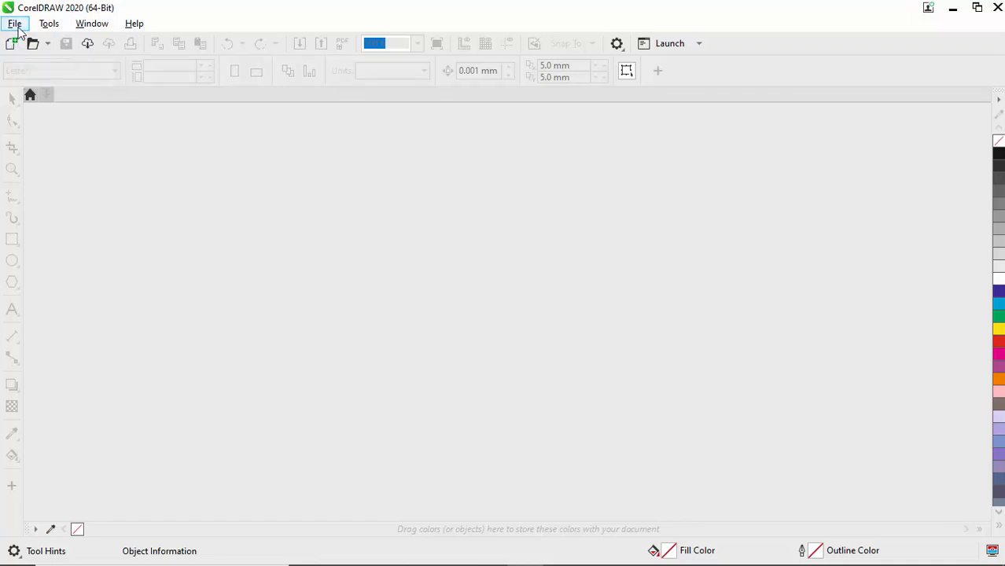
- Create a new A4 portrait document named "perkenalan tools" in CMYK at 300 dpi
{"action": "left_click", "coordinate": [15, 23]}
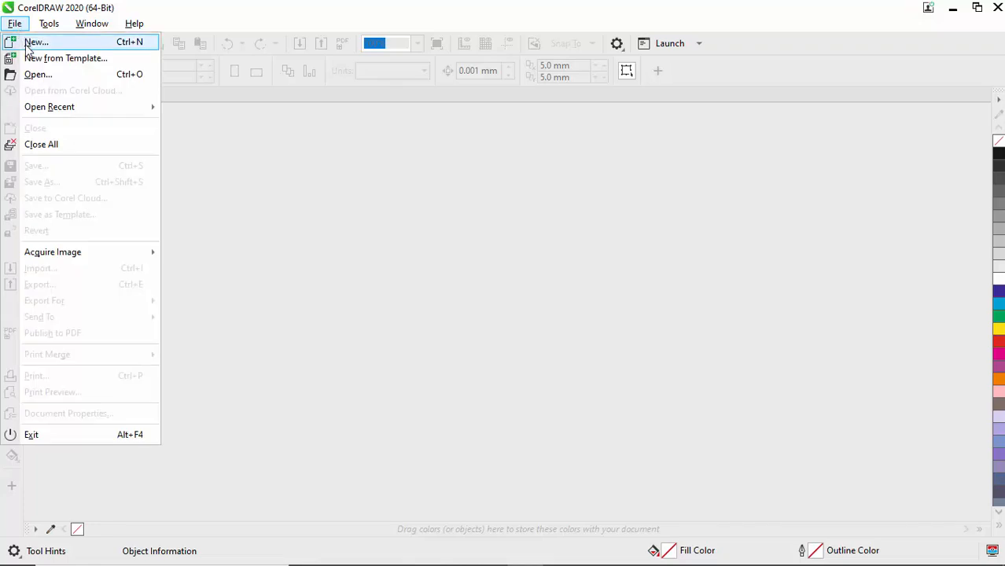
{"action": "left_click", "coordinate": [354, 244]}
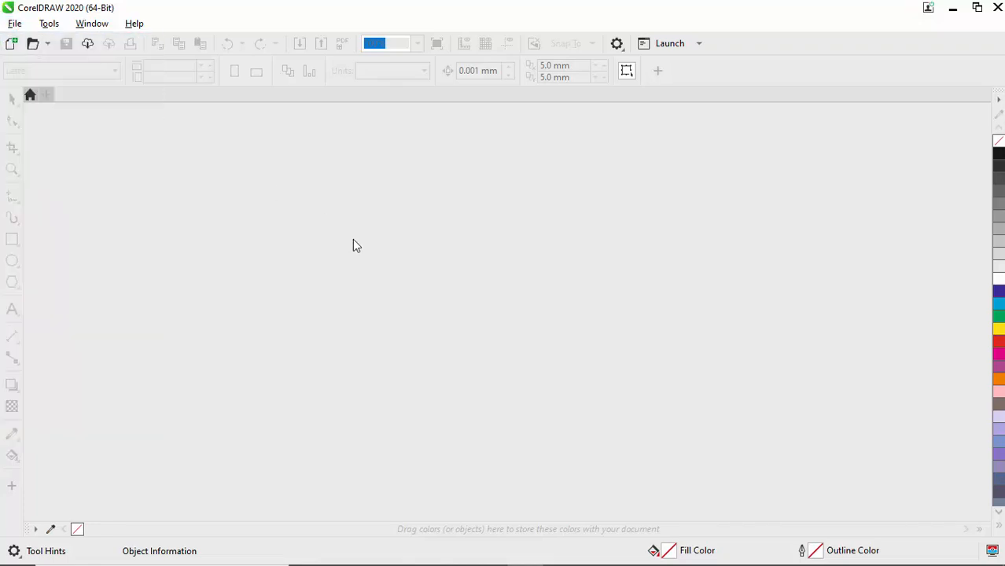
{"action": "left_click", "coordinate": [14, 44]}
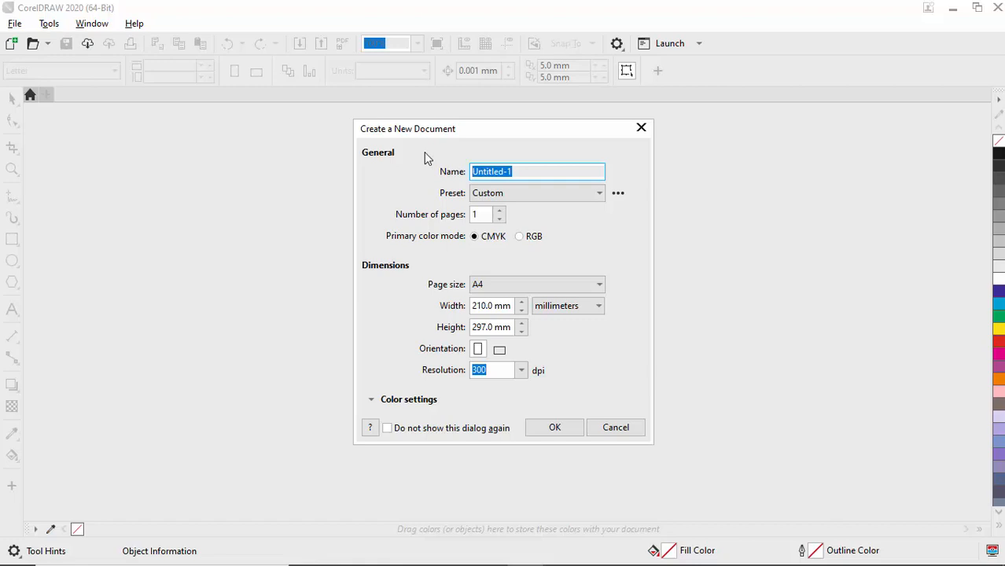
{"action": "type", "text": "perkenalan too"}
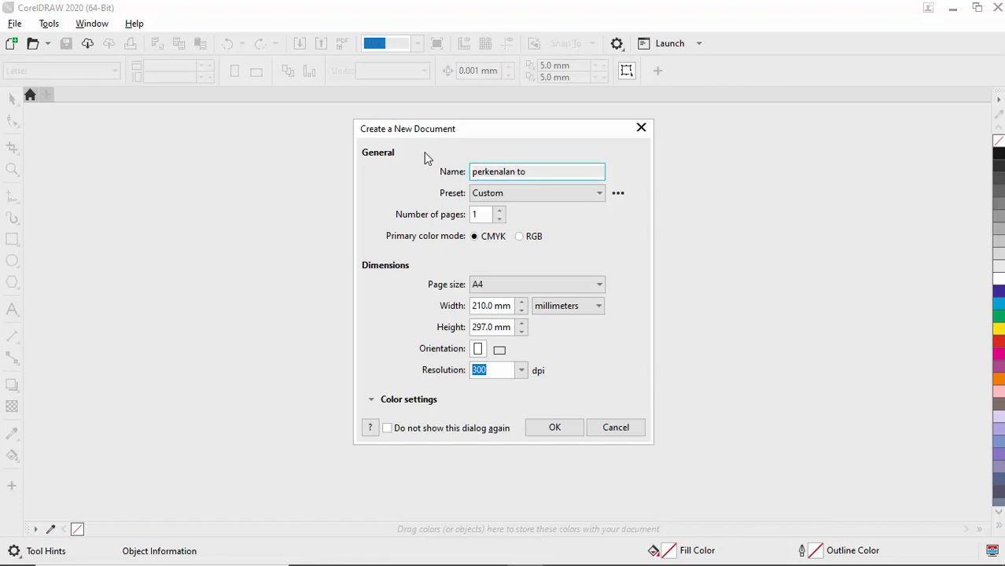
{"action": "type", "text": "ls"}
{"action": "left_click", "coordinate": [559, 431]}
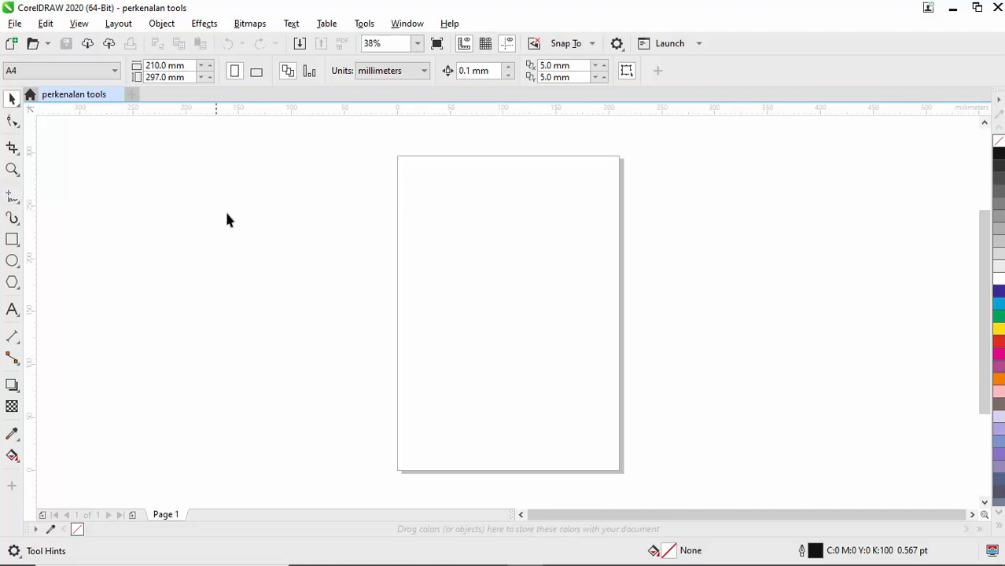
- Draw a rectangle about 123 mm wide and 84 mm high slightly above the middle of the page, leaving it deselected
{"action": "left_click", "coordinate": [13, 240]}
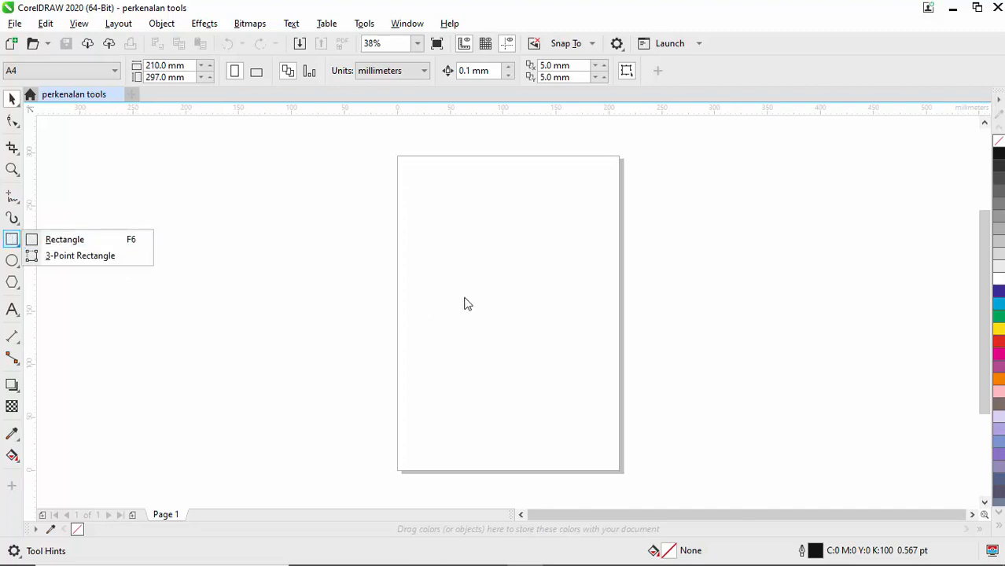
{"action": "left_click", "coordinate": [113, 248]}
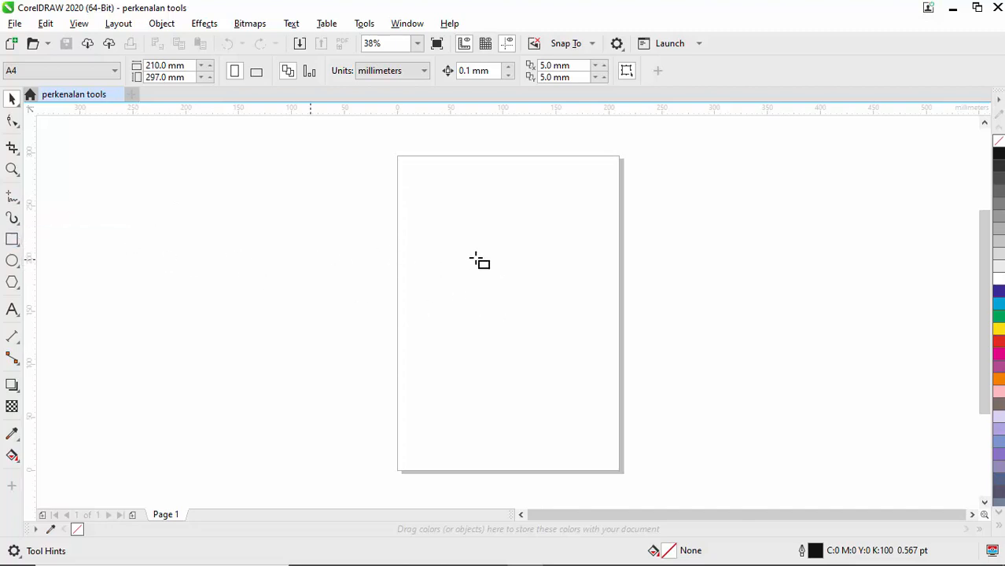
{"action": "left_click_drag", "start_coordinate": [439, 231], "coordinate": [574, 322]}
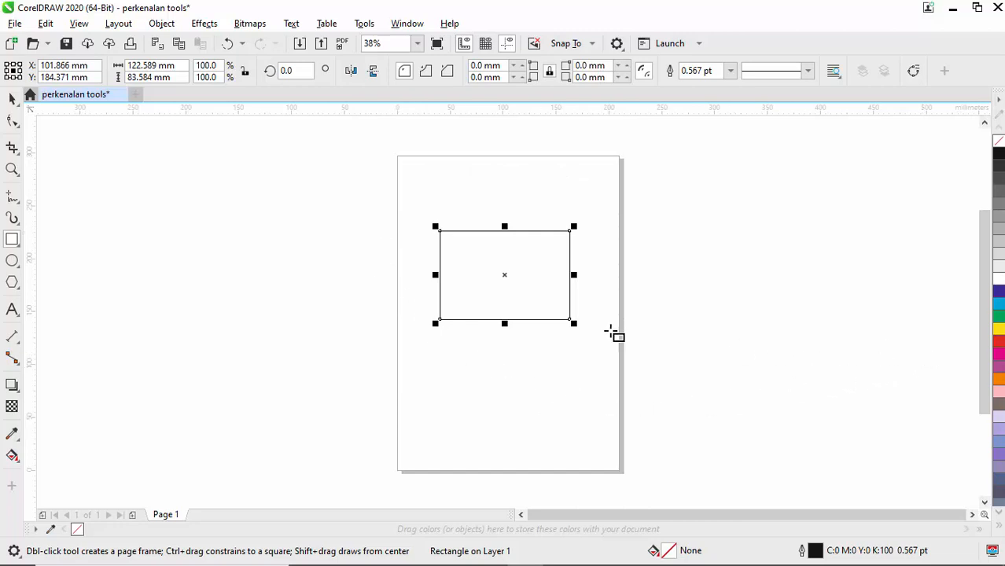
{"action": "left_click", "coordinate": [12, 98]}
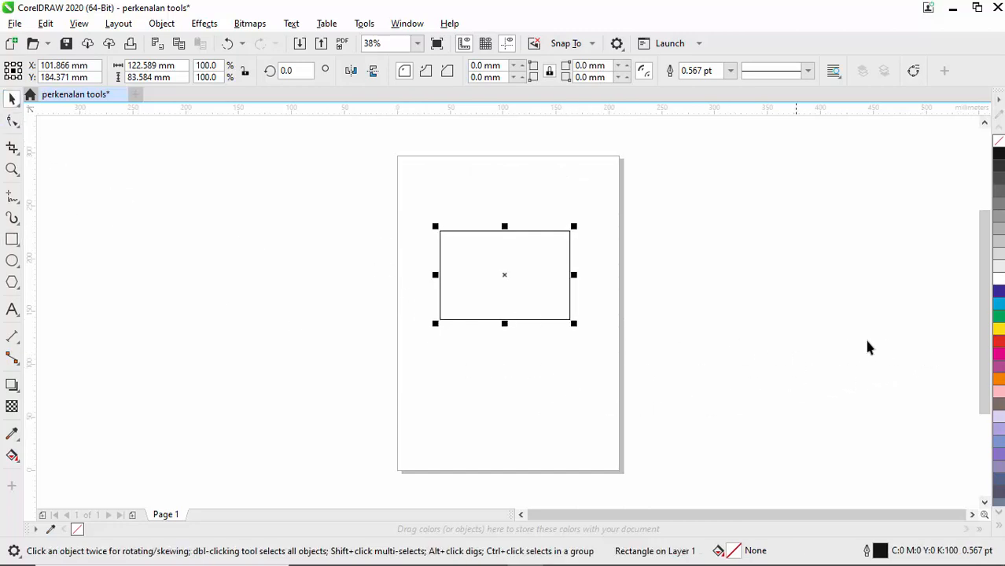
{"action": "left_click", "coordinate": [343, 232]}
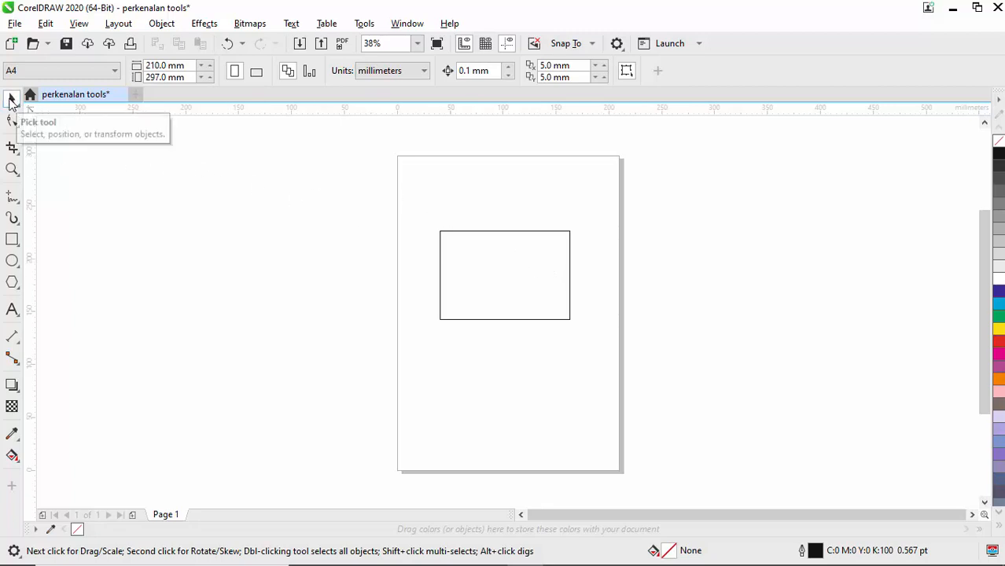
- Fill the rectangle with green (C100 M0 Y100 K0) and move it so its centre is at about X 100 mm, Y 197 mm
{"action": "left_click", "coordinate": [516, 297]}
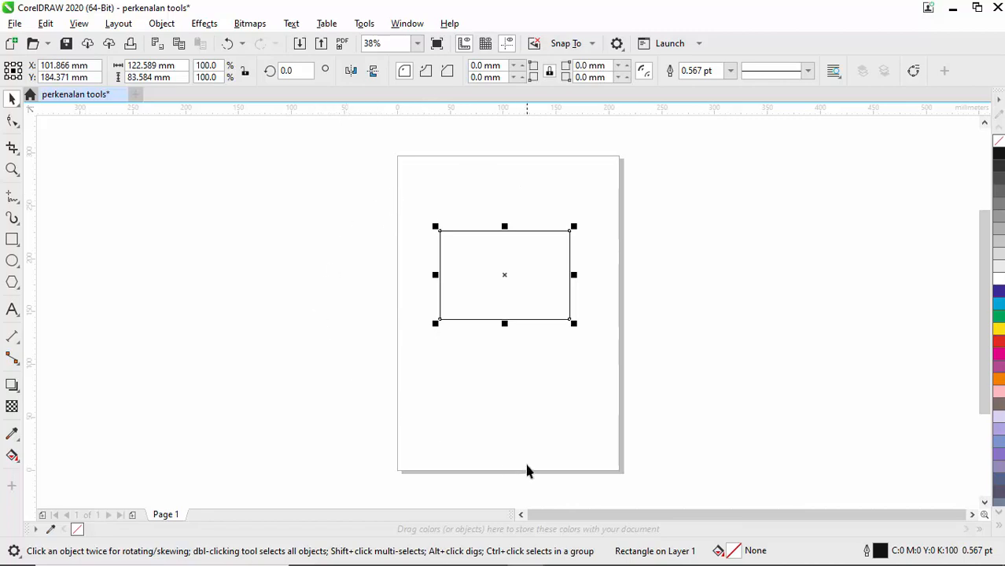
{"action": "left_click", "coordinate": [999, 315]}
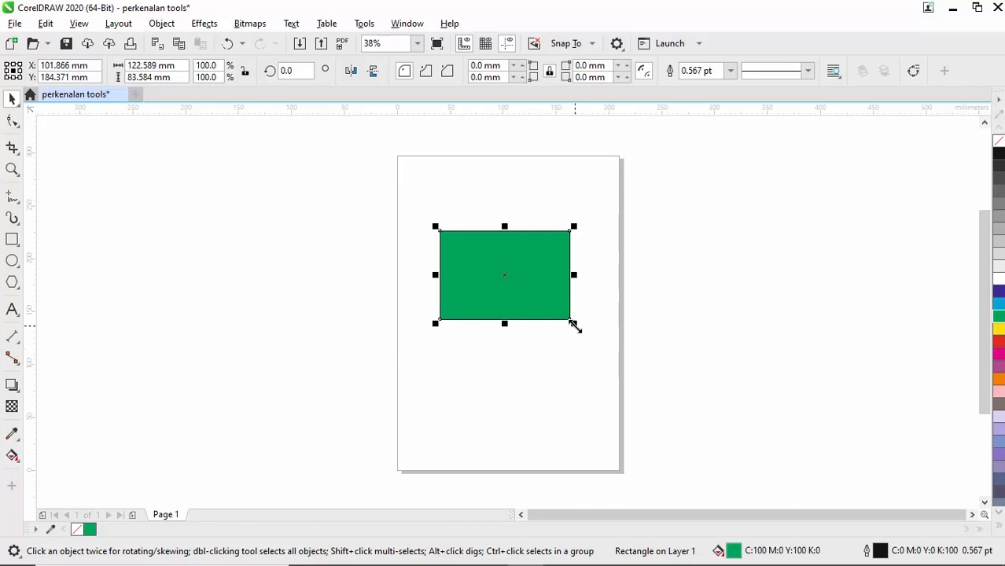
{"action": "mouse_move", "coordinate": [573, 324]}
{"action": "left_mouse_down"}
{"action": "mouse_move", "coordinate": [592, 349]}
{"action": "mouse_move", "coordinate": [573, 325]}
{"action": "left_mouse_up"}
{"action": "left_click_drag", "start_coordinate": [481, 256], "coordinate": [442, 207]}
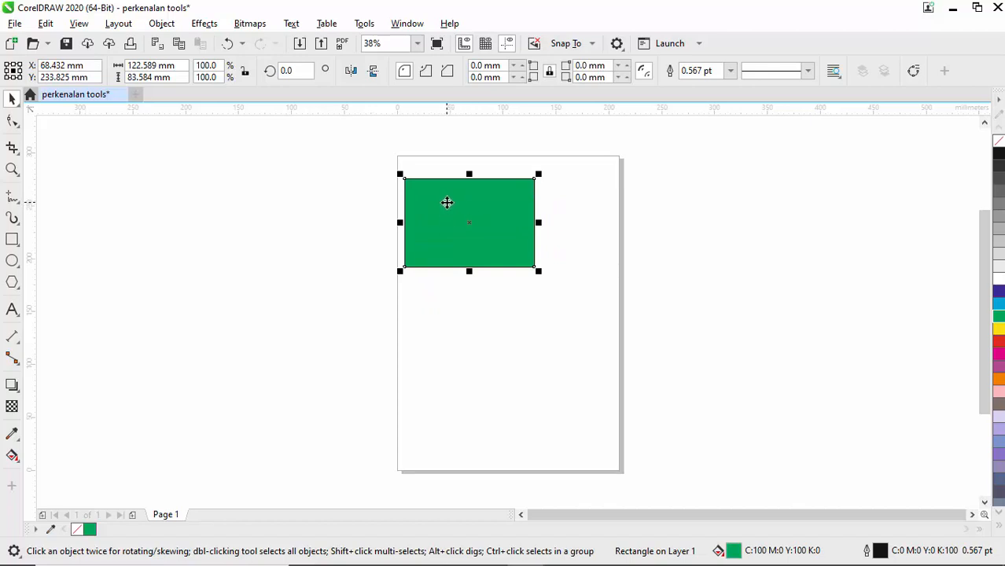
{"action": "left_click_drag", "start_coordinate": [447, 203], "coordinate": [483, 250]}
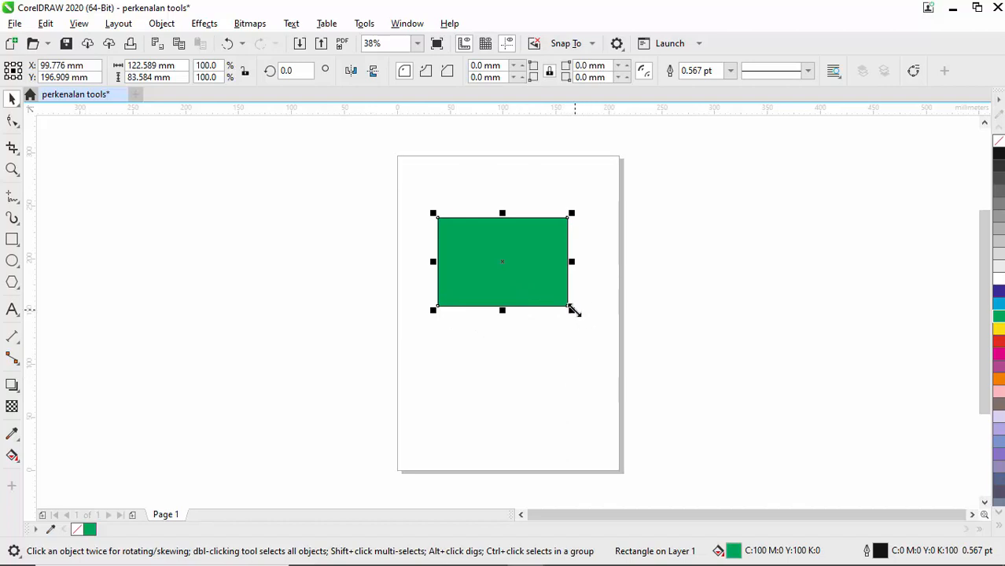
- Resize the green rectangle to about 187 mm wide and 120 mm high across the upper part of the page
{"action": "left_click_drag", "start_coordinate": [572, 309], "coordinate": [612, 353]}
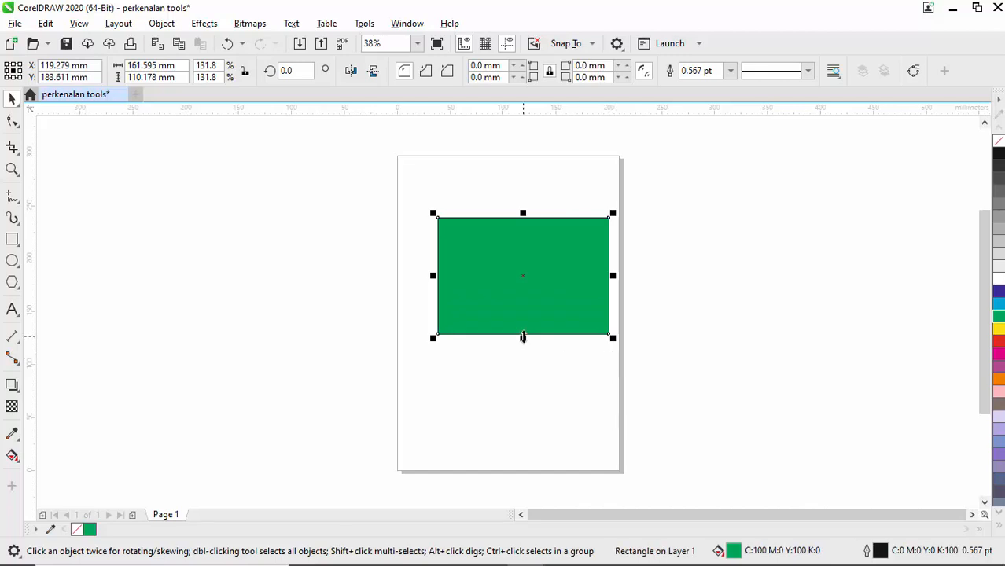
{"action": "left_click_drag", "start_coordinate": [523, 336], "coordinate": [523, 402]}
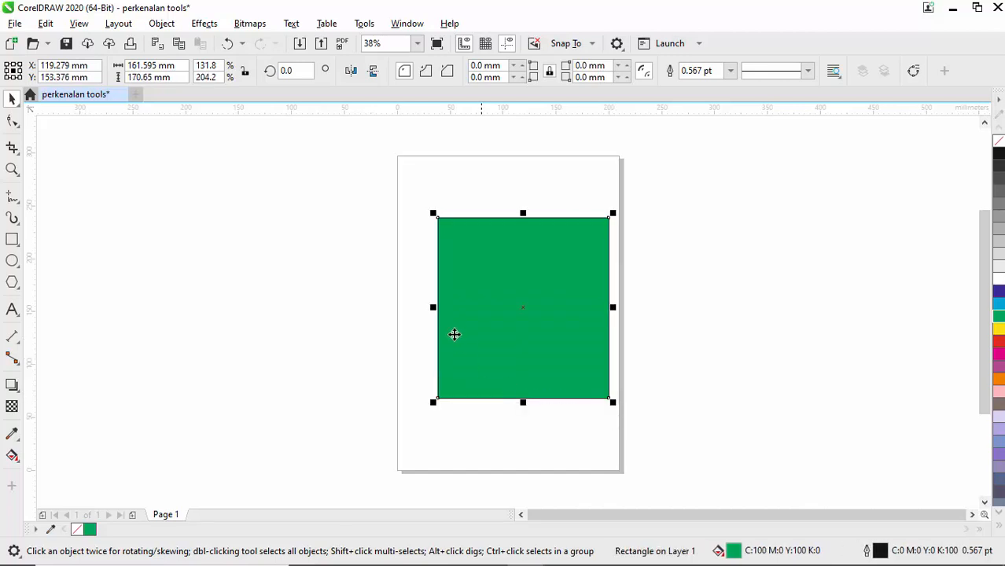
{"action": "left_click_drag", "start_coordinate": [432, 308], "coordinate": [406, 309]}
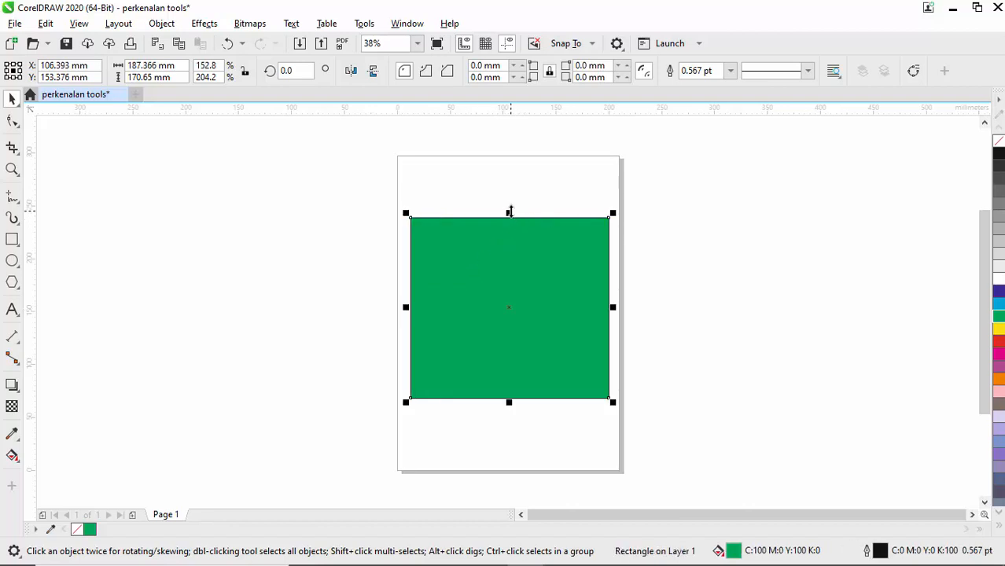
{"action": "left_click_drag", "start_coordinate": [509, 213], "coordinate": [511, 174]}
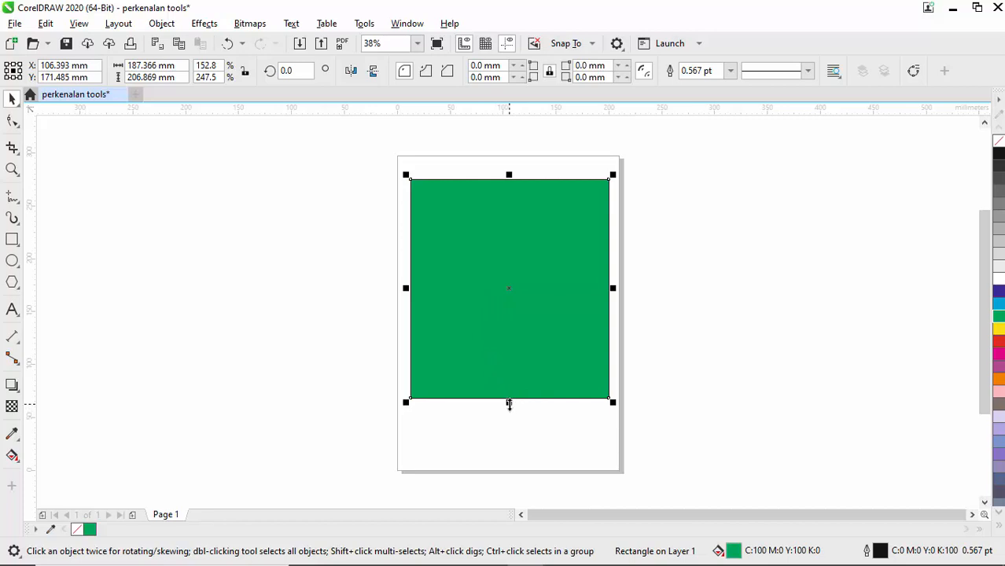
{"action": "left_click_drag", "start_coordinate": [509, 404], "coordinate": [510, 312]}
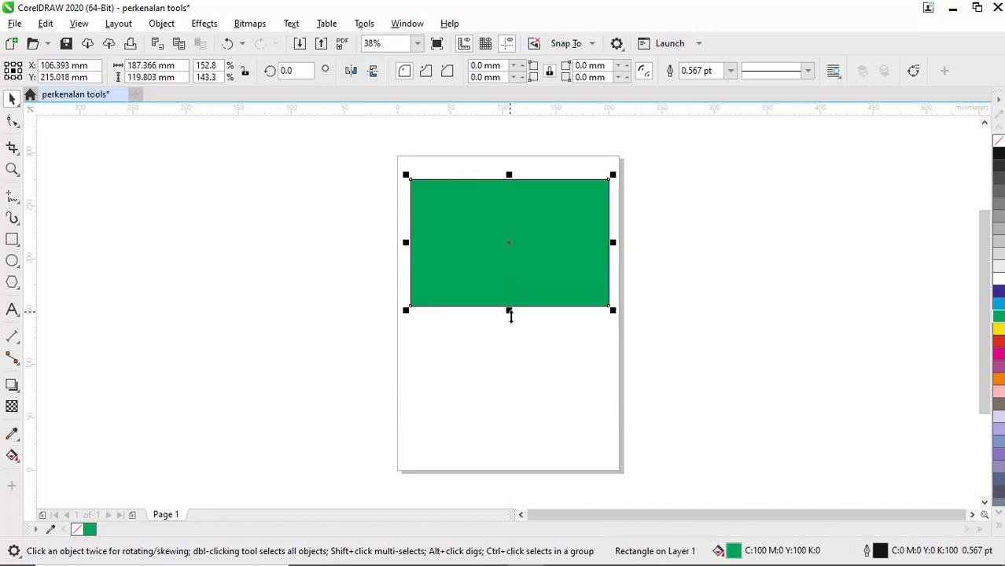
{"action": "left_click", "coordinate": [522, 368]}
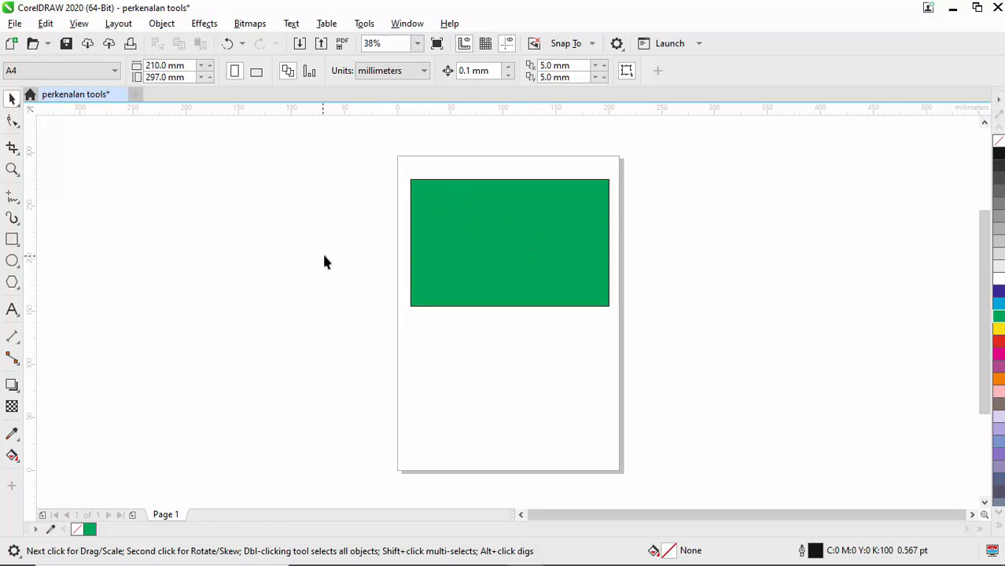
{"action": "left_click", "coordinate": [21, 466]}
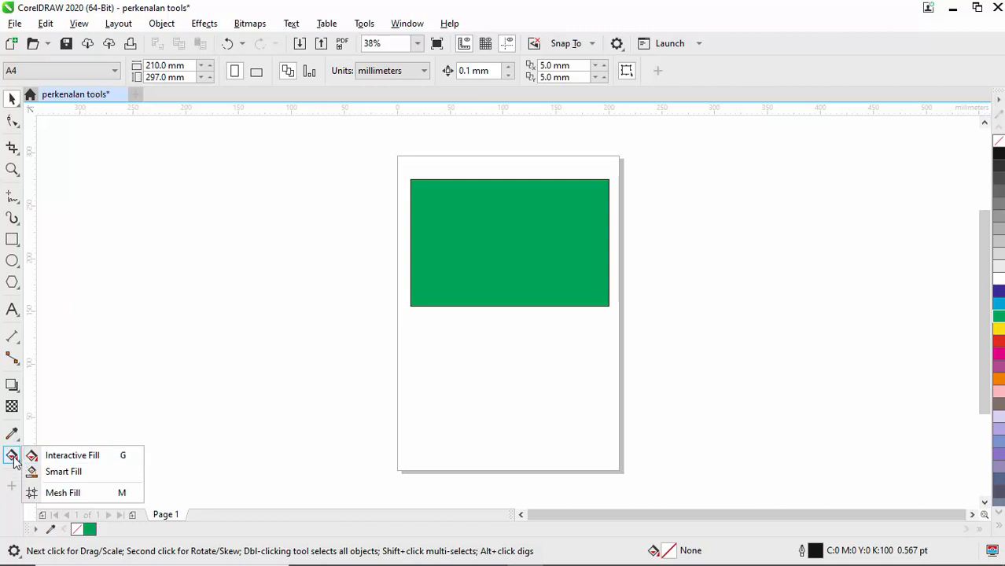
{"action": "left_click", "coordinate": [13, 458]}
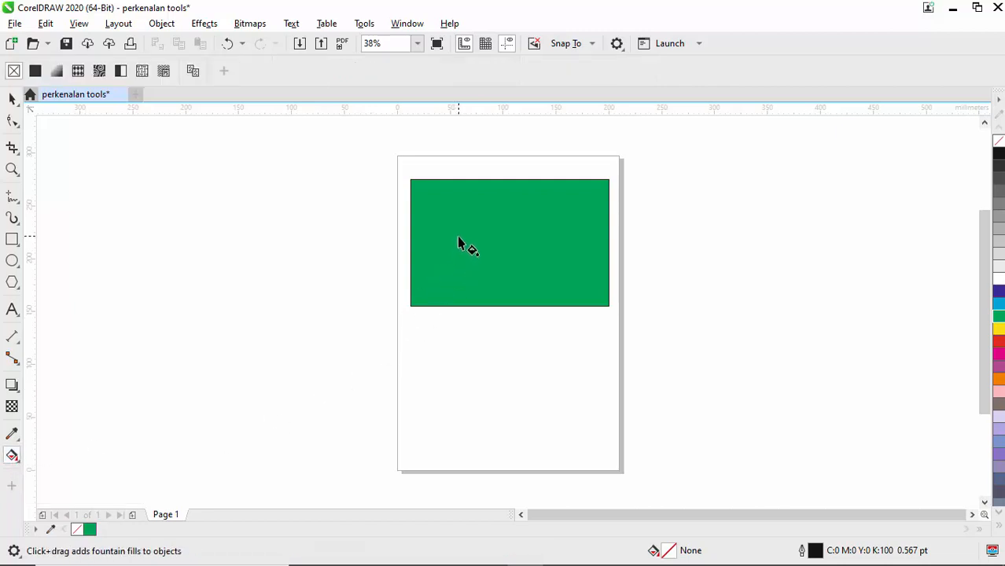
{"action": "left_click", "coordinate": [58, 72]}
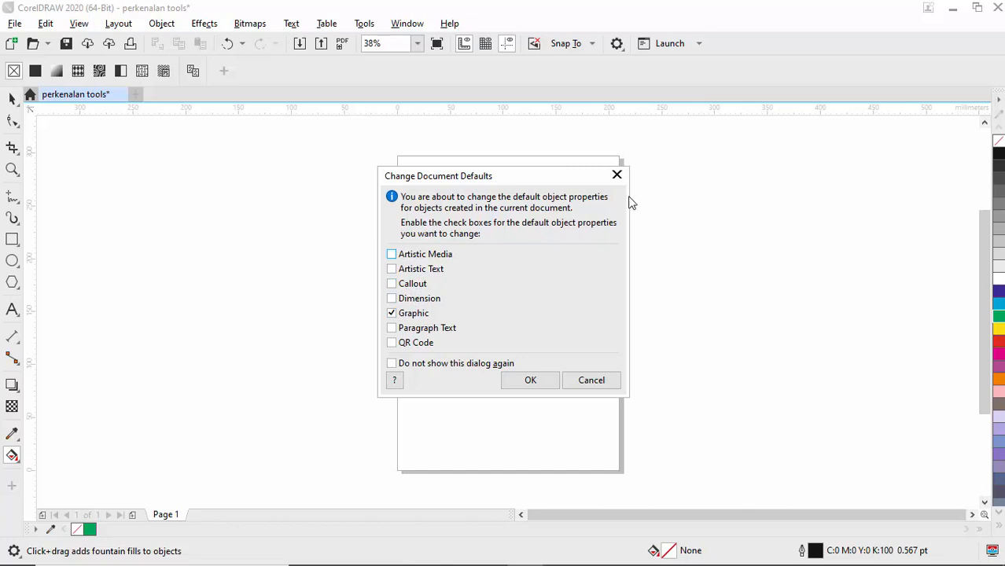
{"action": "left_click", "coordinate": [618, 175]}
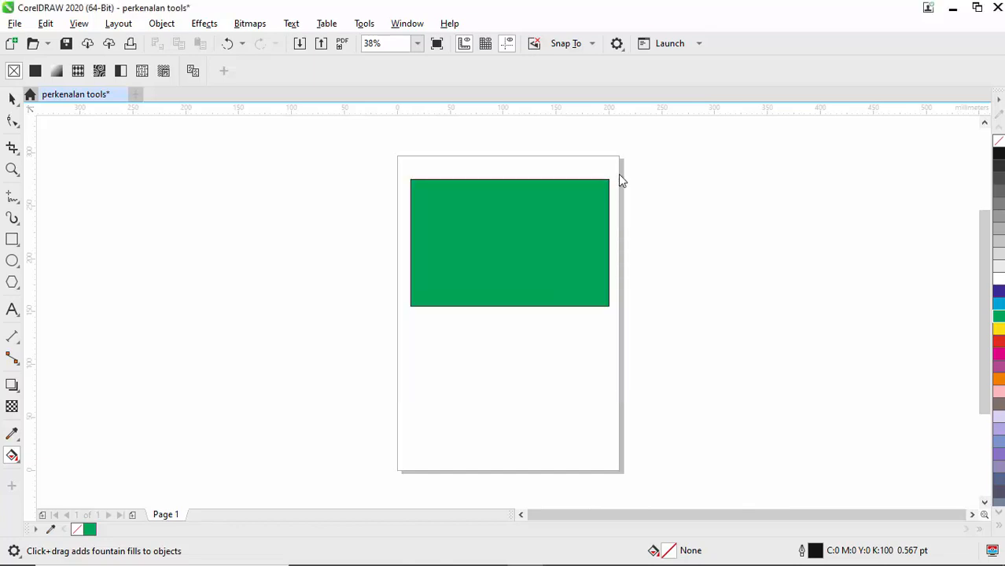
- Apply a green-to-white linear fountain fill to the rectangle, running vertically from its top edge to a point below its bottom edge
{"action": "left_click", "coordinate": [12, 97]}
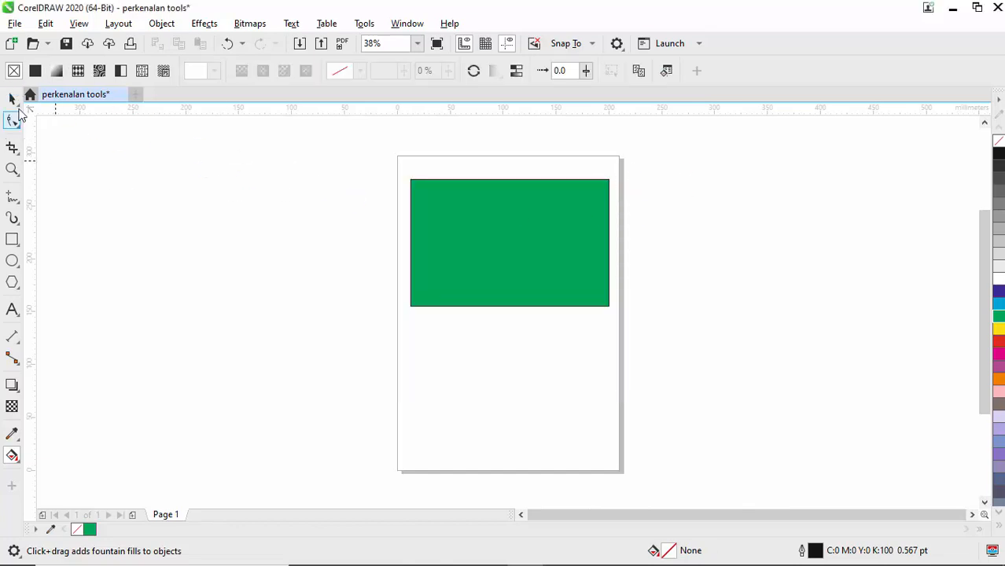
{"action": "left_click", "coordinate": [505, 227]}
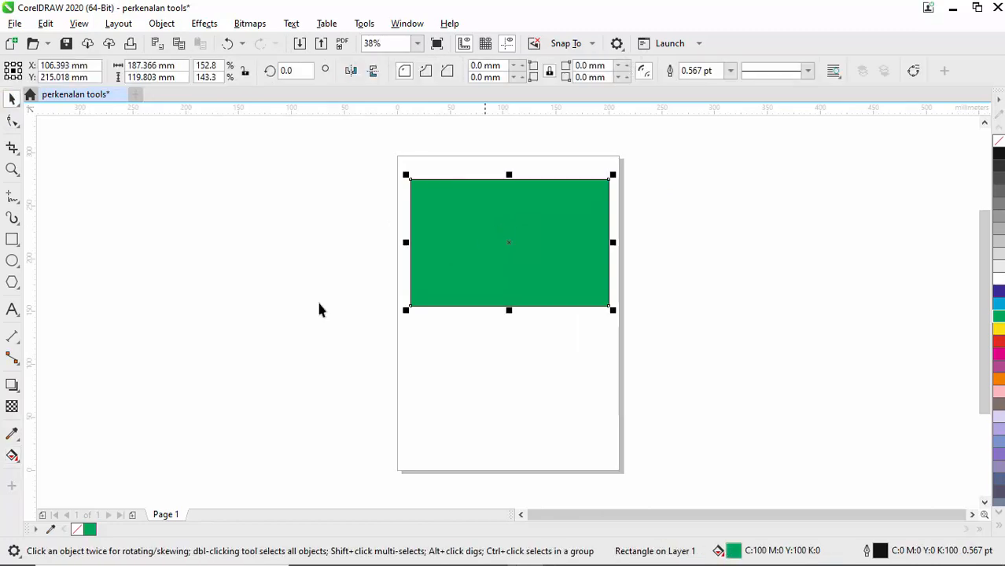
{"action": "left_click", "coordinate": [12, 458]}
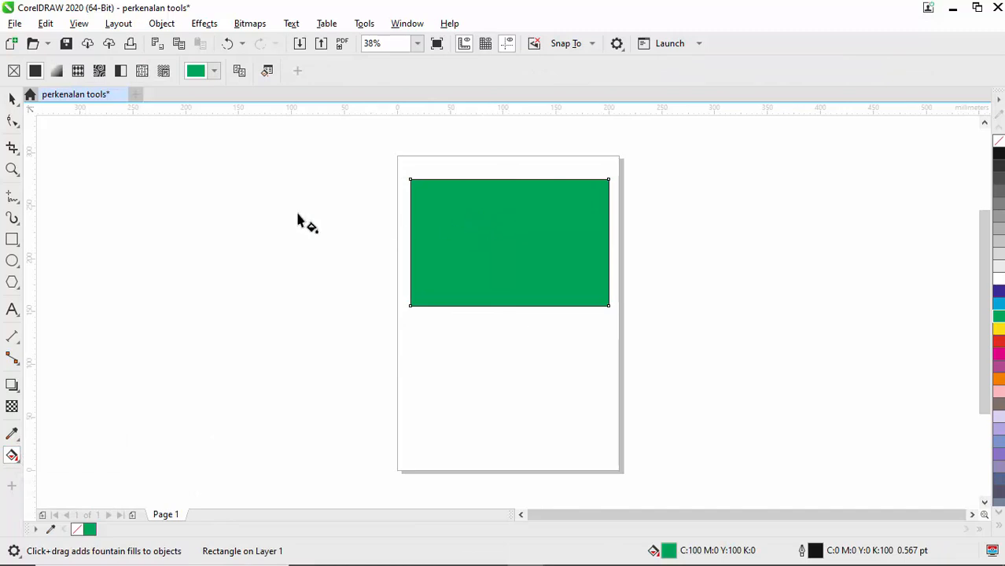
{"action": "left_click", "coordinate": [56, 72]}
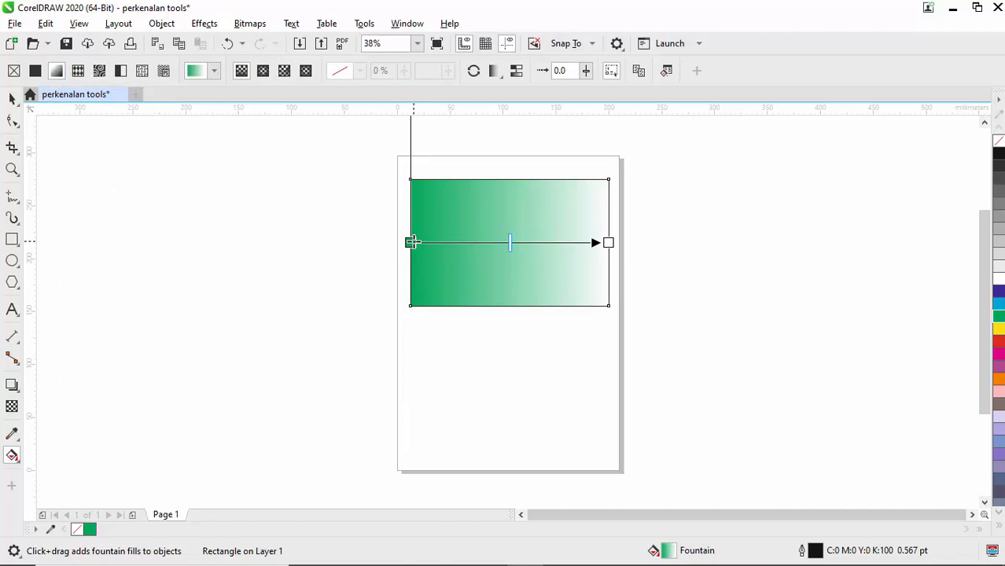
{"action": "left_click_drag", "start_coordinate": [411, 242], "coordinate": [502, 179]}
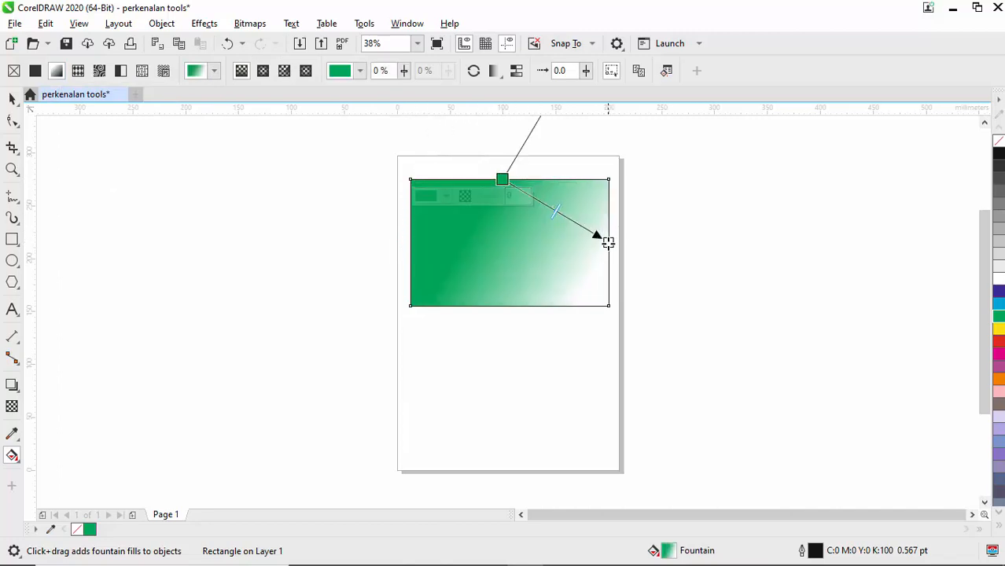
{"action": "mouse_move", "coordinate": [608, 242]}
{"action": "left_mouse_down"}
{"action": "mouse_move", "coordinate": [583, 290]}
{"action": "mouse_move", "coordinate": [498, 325]}
{"action": "mouse_move", "coordinate": [502, 344]}
{"action": "left_mouse_up"}
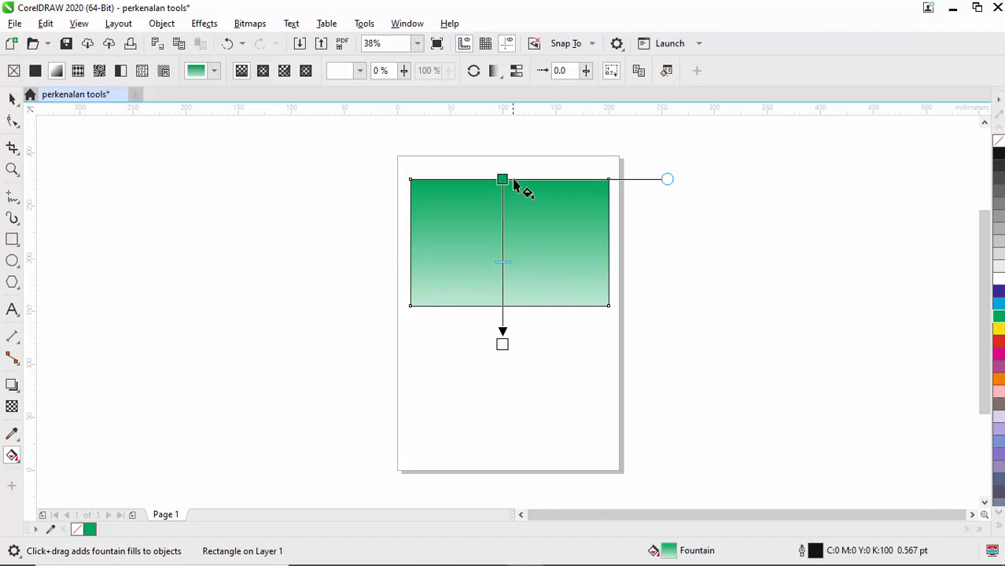
- Change the top colour of the rectangle's fountain fill to blue, about C85 M65 Y0 K0
{"action": "left_click", "coordinate": [503, 180]}
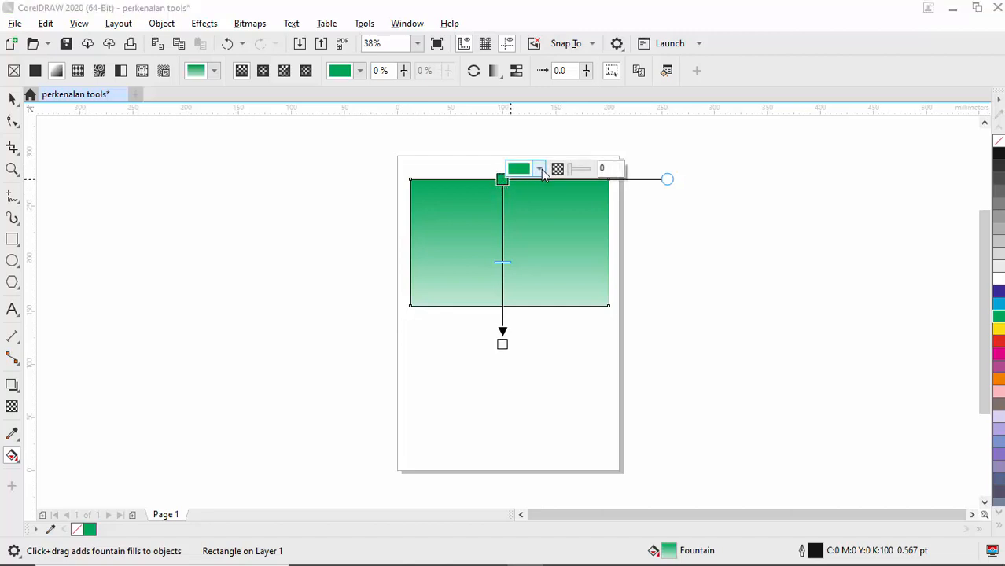
{"action": "left_click", "coordinate": [540, 170]}
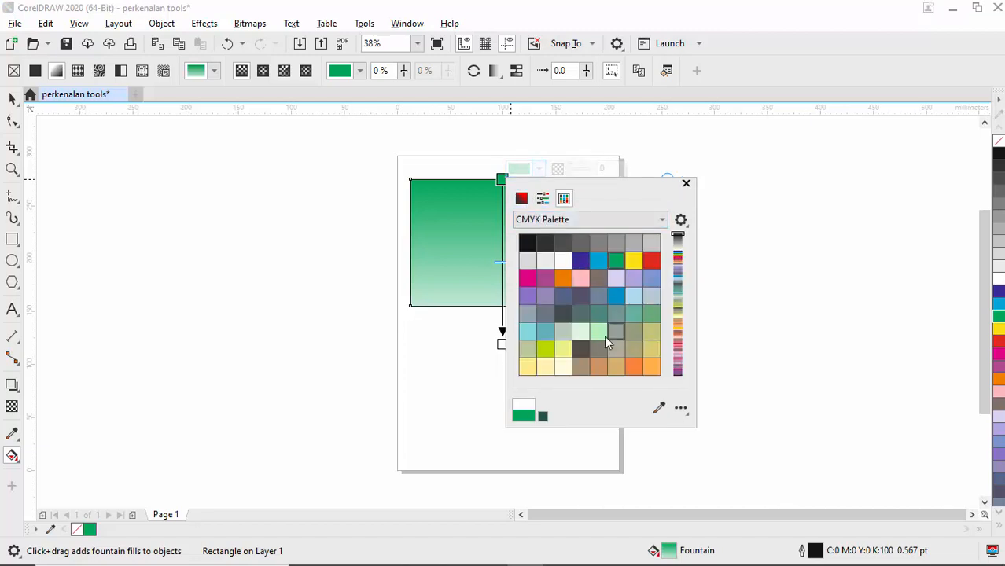
{"action": "left_click", "coordinate": [521, 199]}
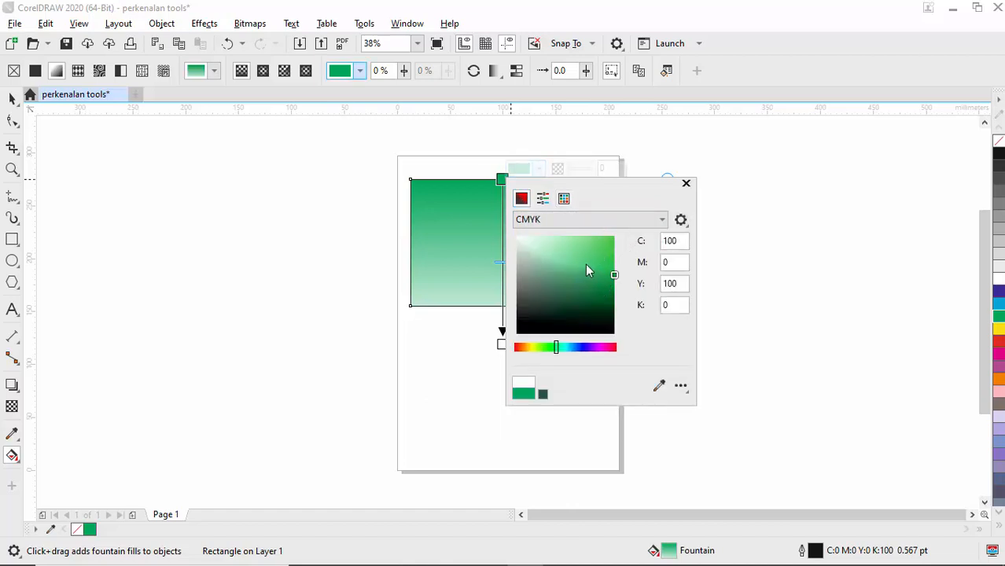
{"action": "left_click", "coordinate": [564, 199]}
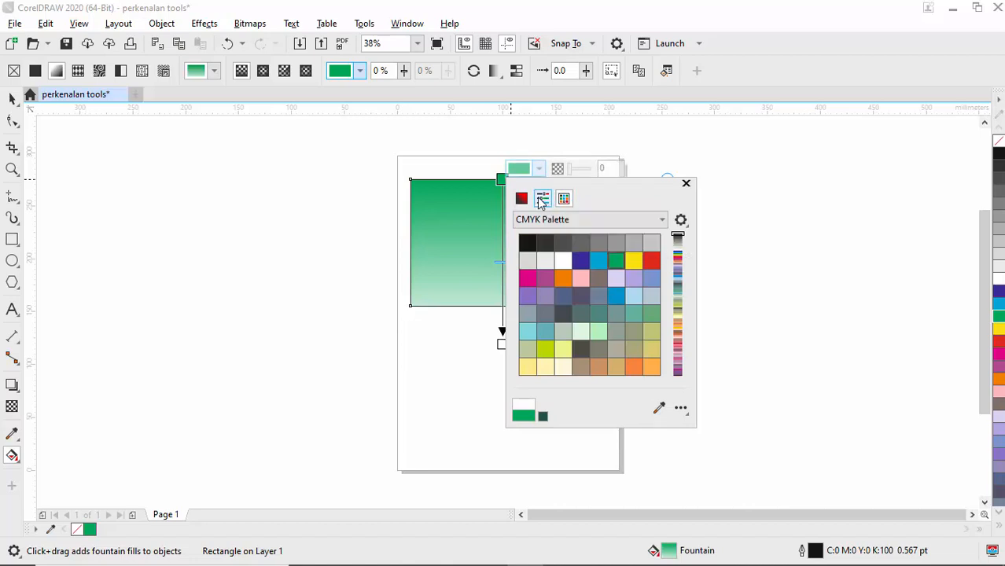
{"action": "left_click", "coordinate": [522, 198]}
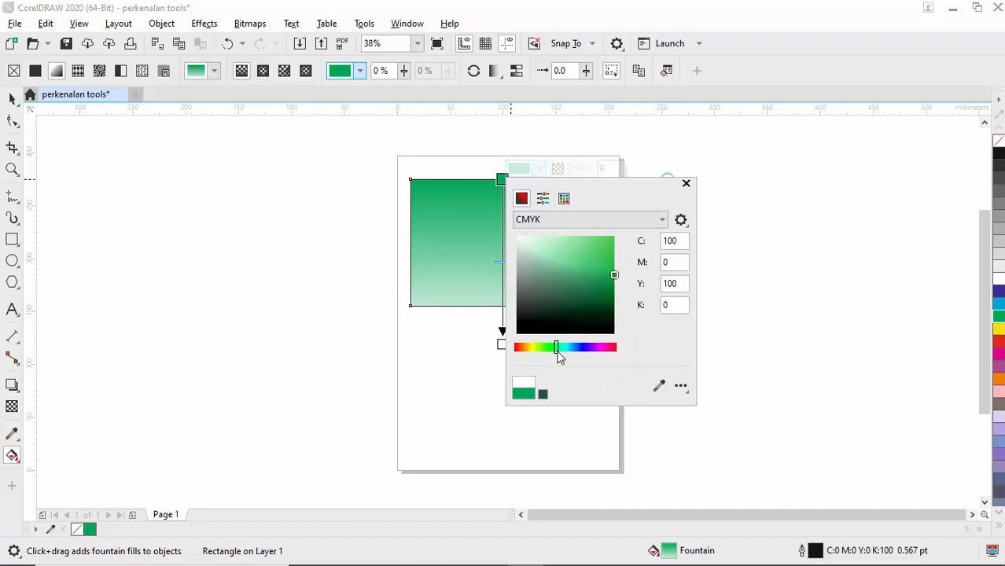
{"action": "left_click_drag", "start_coordinate": [557, 352], "coordinate": [581, 355]}
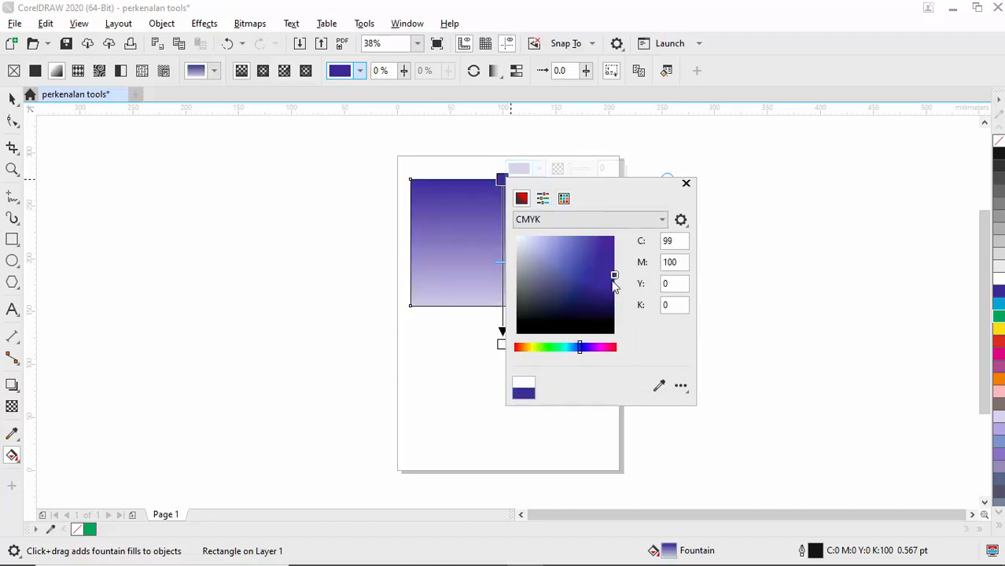
{"action": "left_click_drag", "start_coordinate": [614, 277], "coordinate": [578, 250]}
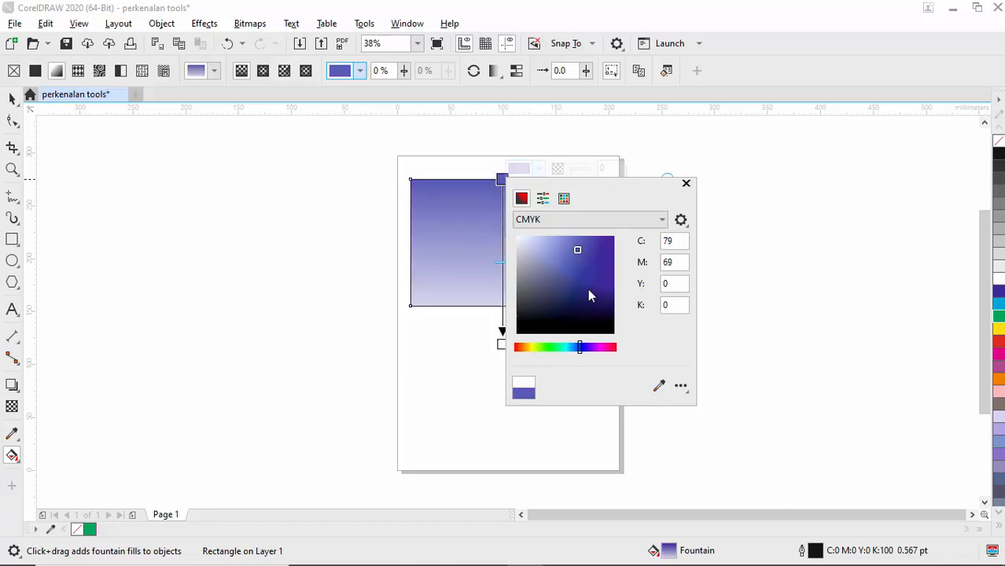
{"action": "left_click", "coordinate": [577, 349]}
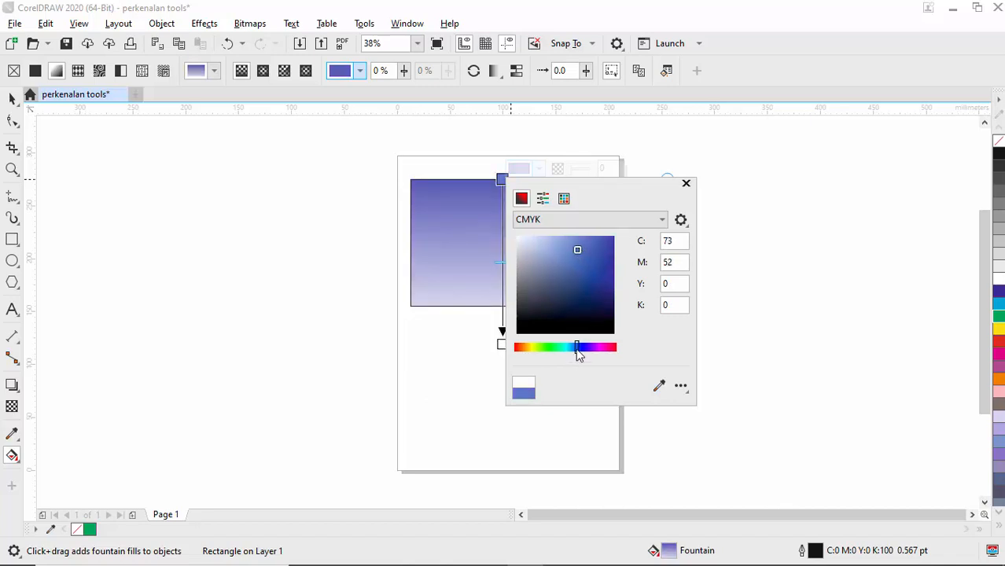
{"action": "left_click_drag", "start_coordinate": [579, 251], "coordinate": [591, 267]}
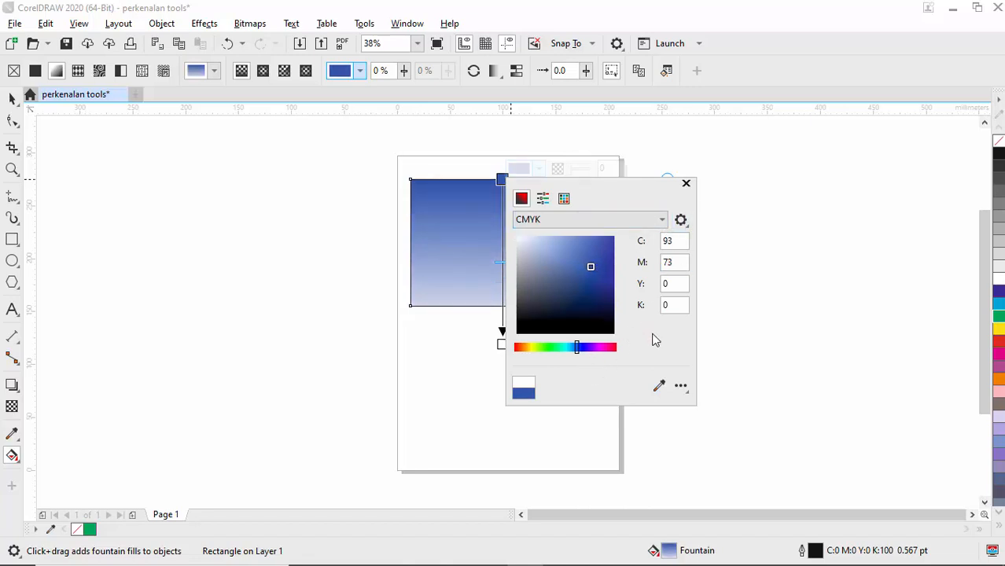
{"action": "left_click", "coordinate": [590, 261]}
{"action": "left_click", "coordinate": [588, 255]}
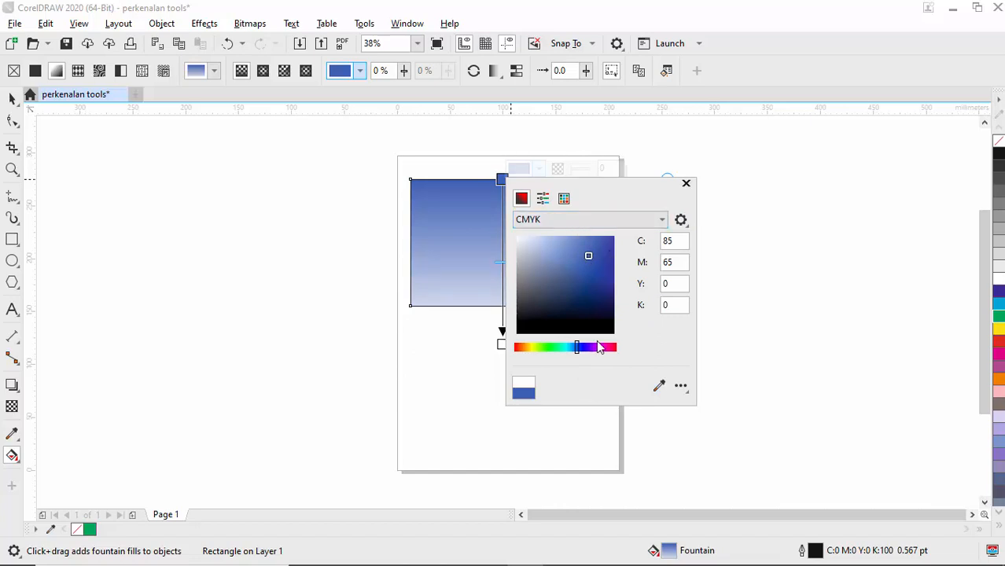
{"action": "left_click", "coordinate": [685, 183]}
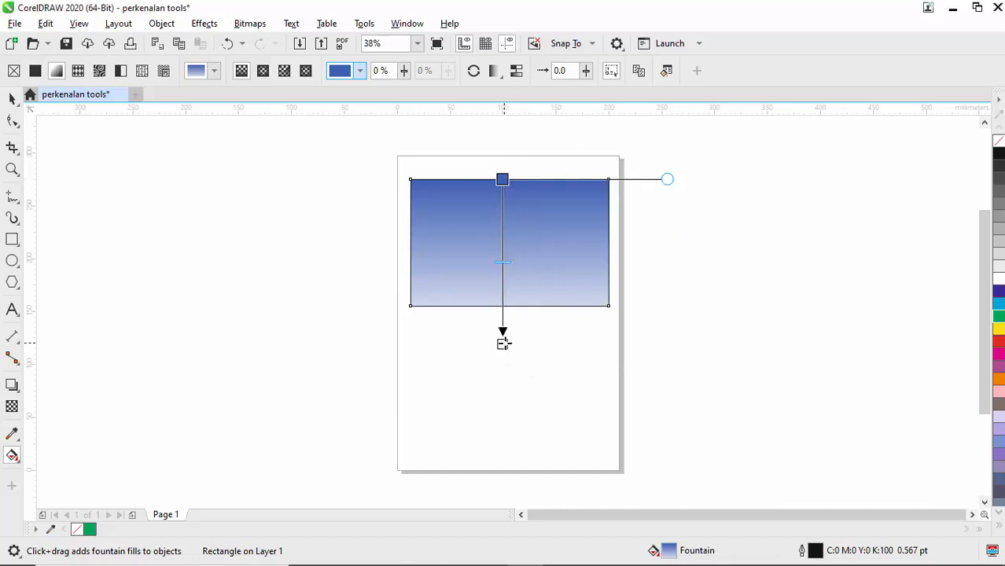
- Change the bottom colour of the rectangle's fountain fill to light cyan, about C40 M0 Y13 K0
{"action": "left_click", "coordinate": [503, 338]}
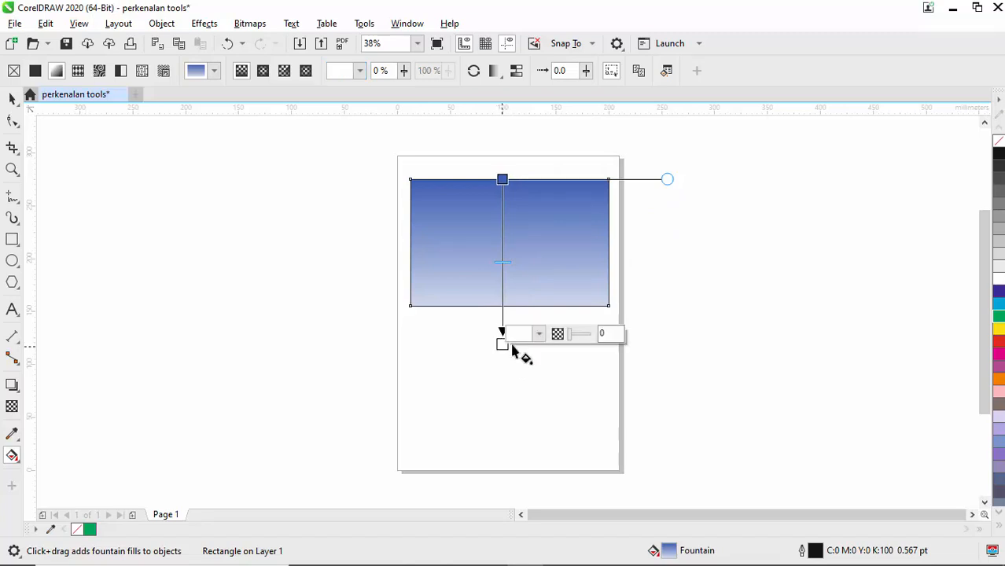
{"action": "left_click", "coordinate": [538, 335]}
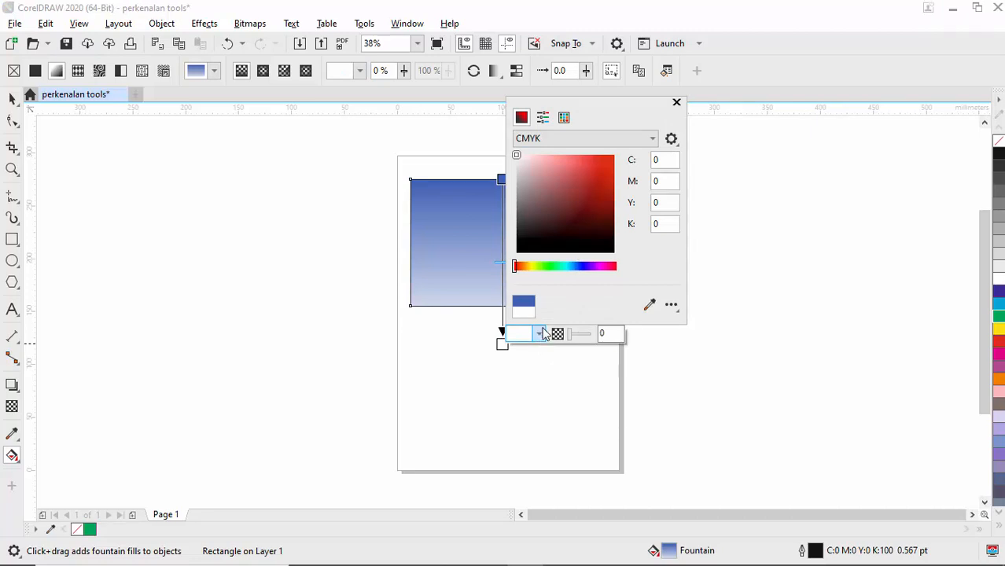
{"action": "left_click", "coordinate": [561, 265]}
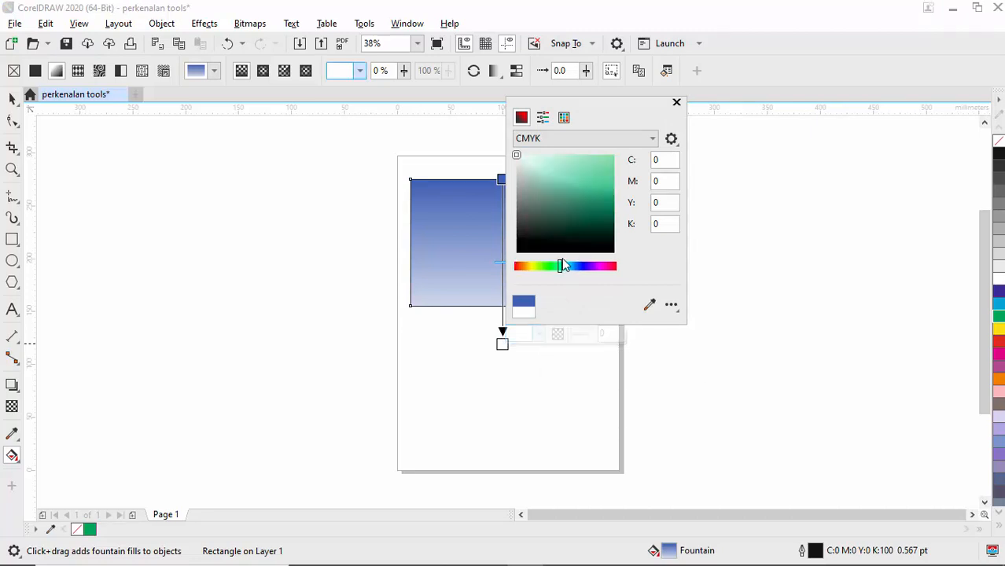
{"action": "left_click_drag", "start_coordinate": [561, 270], "coordinate": [568, 270]}
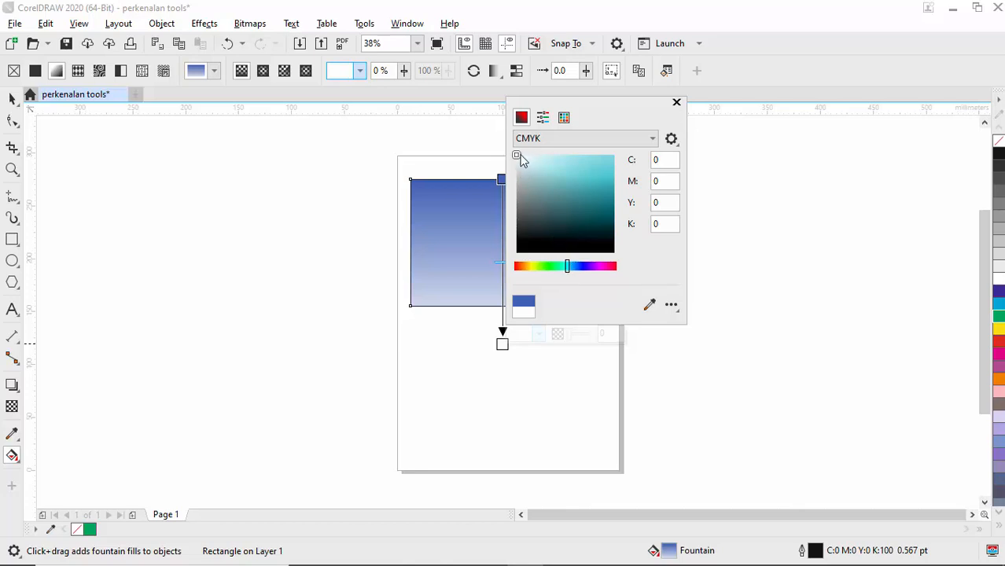
{"action": "left_click_drag", "start_coordinate": [524, 162], "coordinate": [560, 159]}
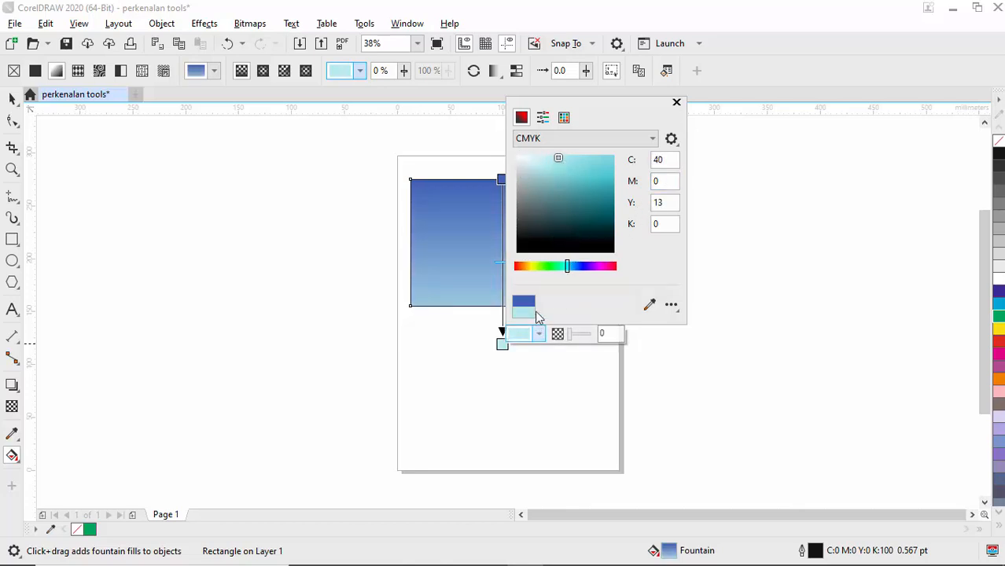
{"action": "left_click", "coordinate": [677, 103]}
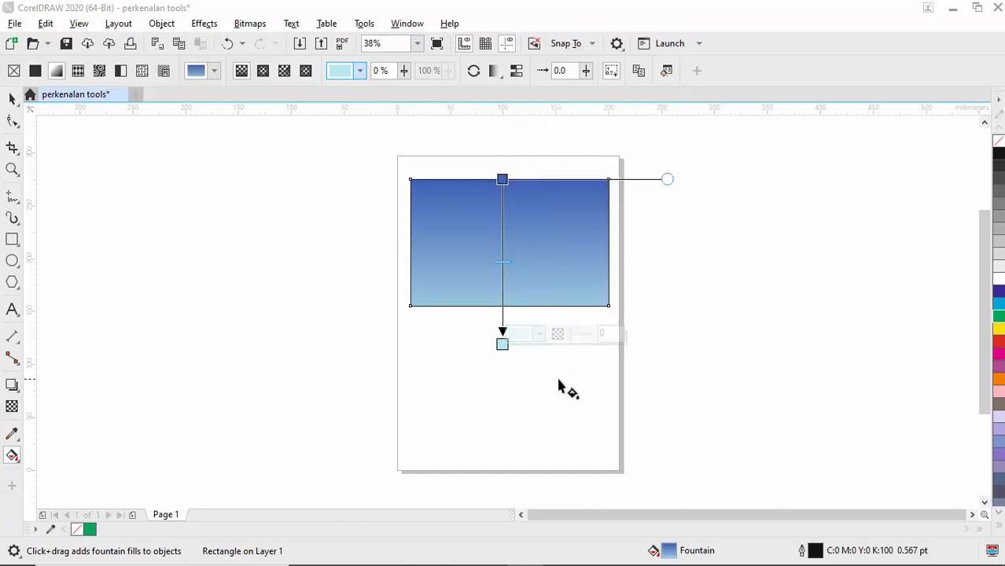
- Round all four corners of the gradient rectangle with the Shape tool to a radius of about 37 mm
{"action": "left_click", "coordinate": [12, 98]}
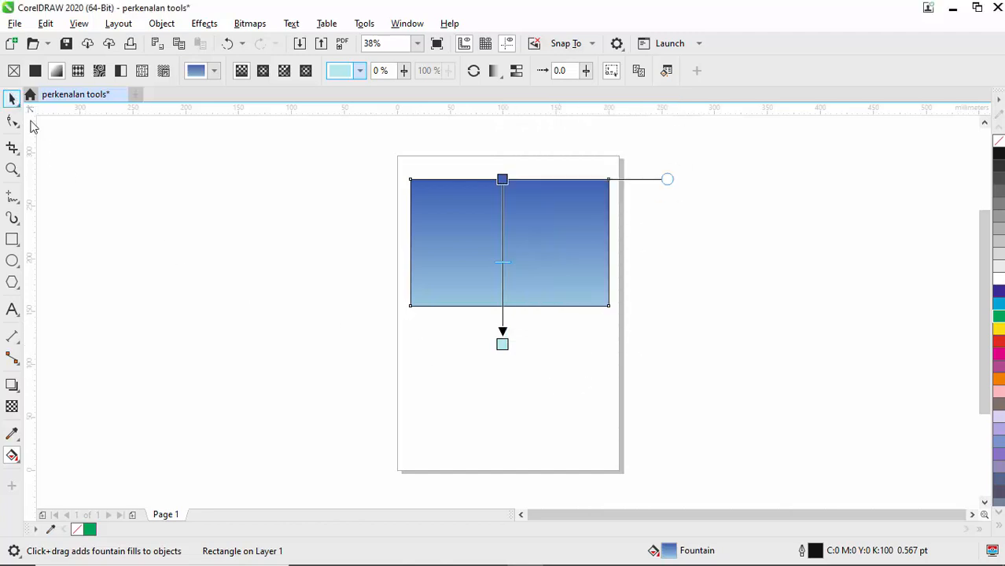
{"action": "left_click", "coordinate": [222, 245]}
{"action": "left_click", "coordinate": [479, 259]}
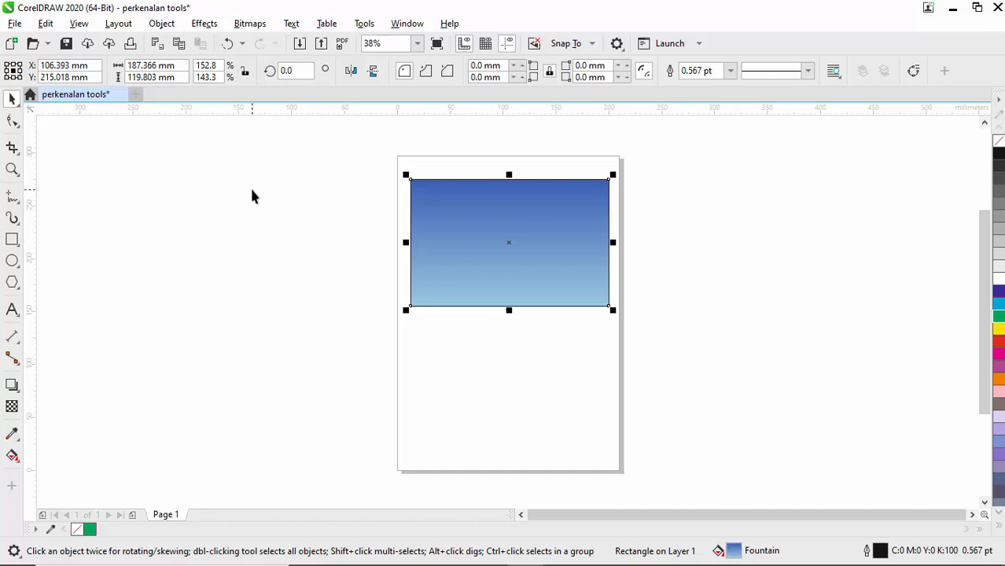
{"action": "left_click", "coordinate": [14, 121]}
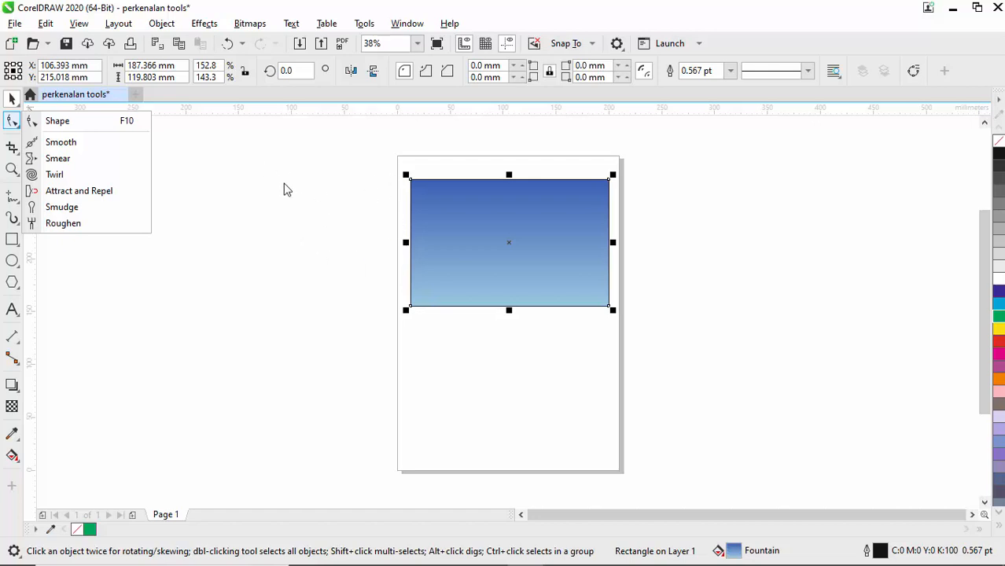
{"action": "left_click", "coordinate": [98, 121]}
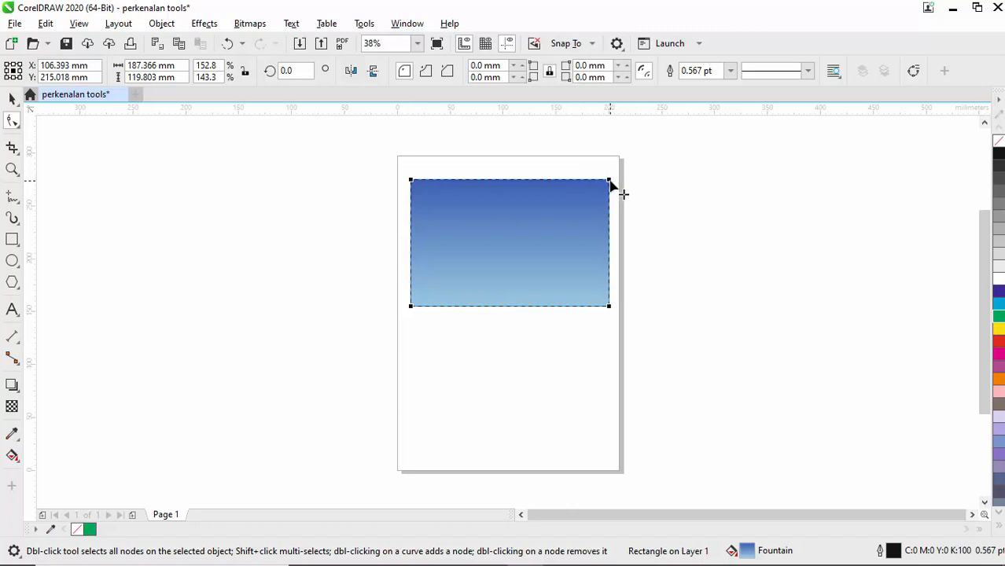
{"action": "left_click_drag", "start_coordinate": [611, 184], "coordinate": [615, 237]}
{"action": "left_click_drag", "start_coordinate": [612, 243], "coordinate": [615, 244]}
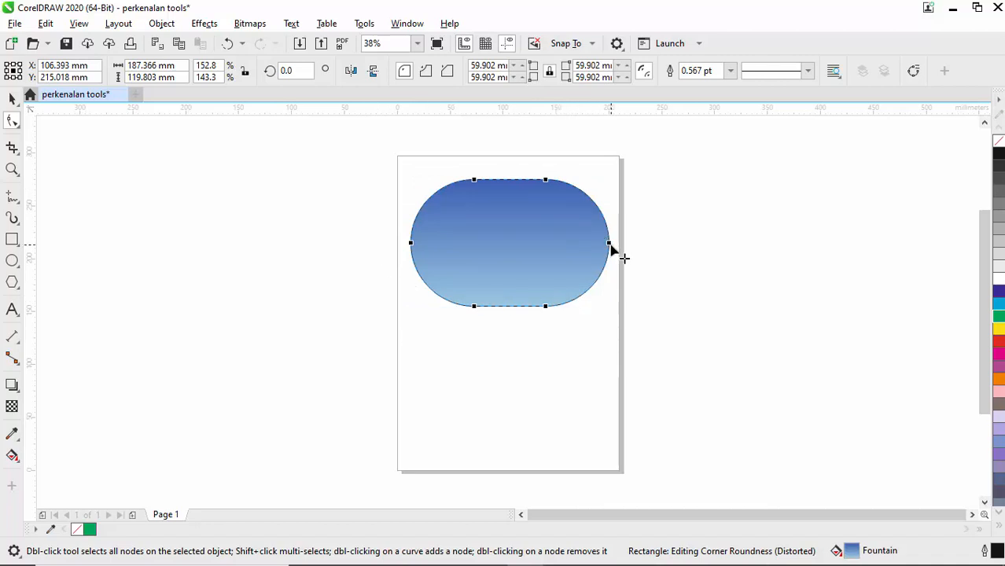
{"action": "left_click_drag", "start_coordinate": [610, 243], "coordinate": [610, 213]}
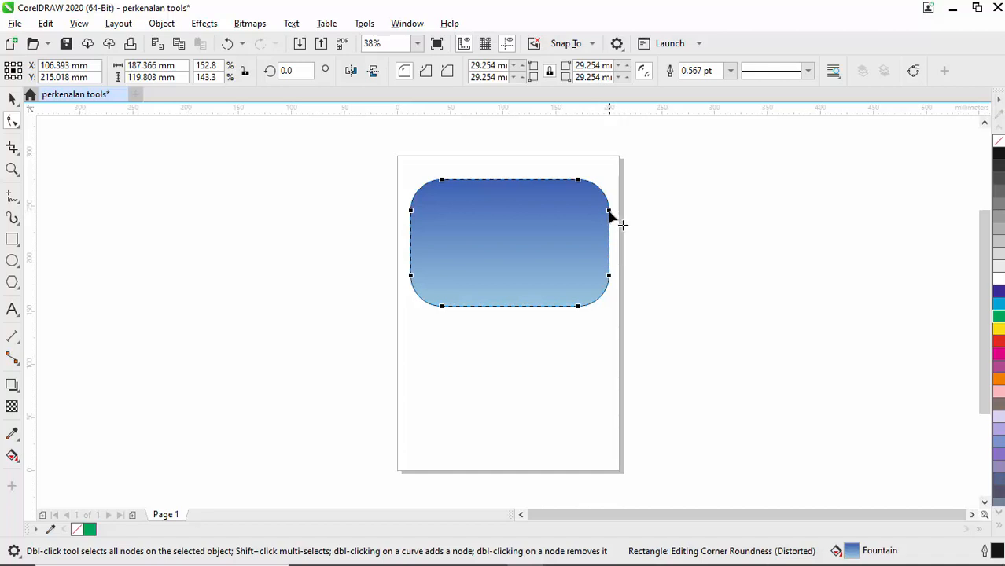
{"action": "left_click_drag", "start_coordinate": [611, 220], "coordinate": [615, 224]}
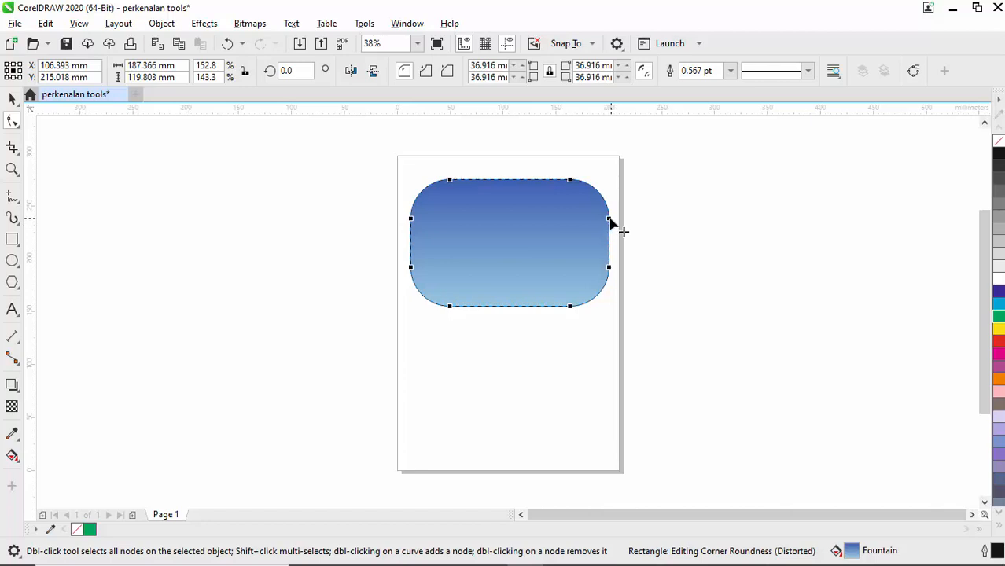
{"action": "mouse_move", "coordinate": [610, 223]}
{"action": "left_mouse_down"}
{"action": "mouse_move", "coordinate": [613, 206]}
{"action": "mouse_move", "coordinate": [613, 221]}
{"action": "left_mouse_up"}
- Convert the rounded rectangle to curves
{"action": "left_click", "coordinate": [11, 99]}
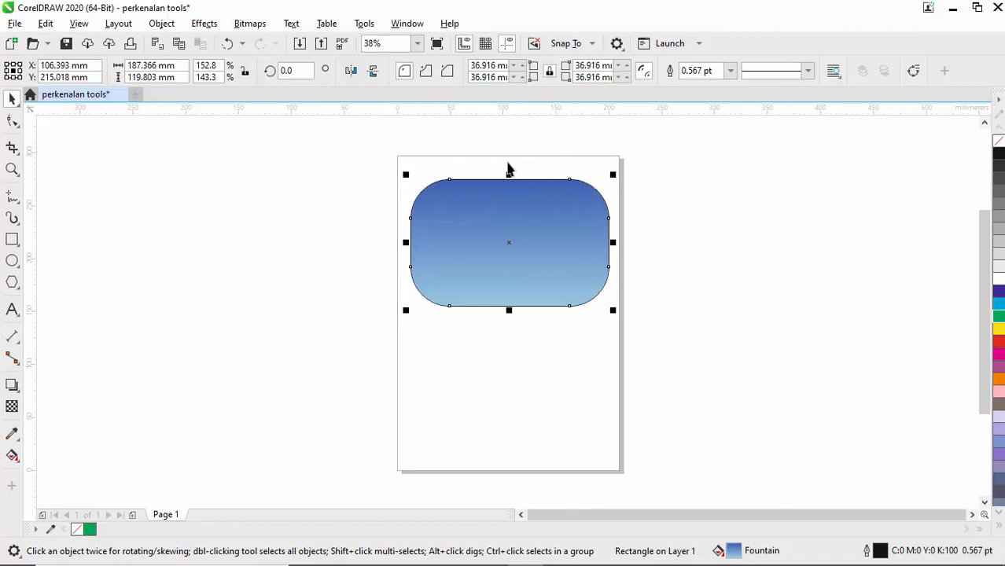
{"action": "right_click", "coordinate": [536, 212]}
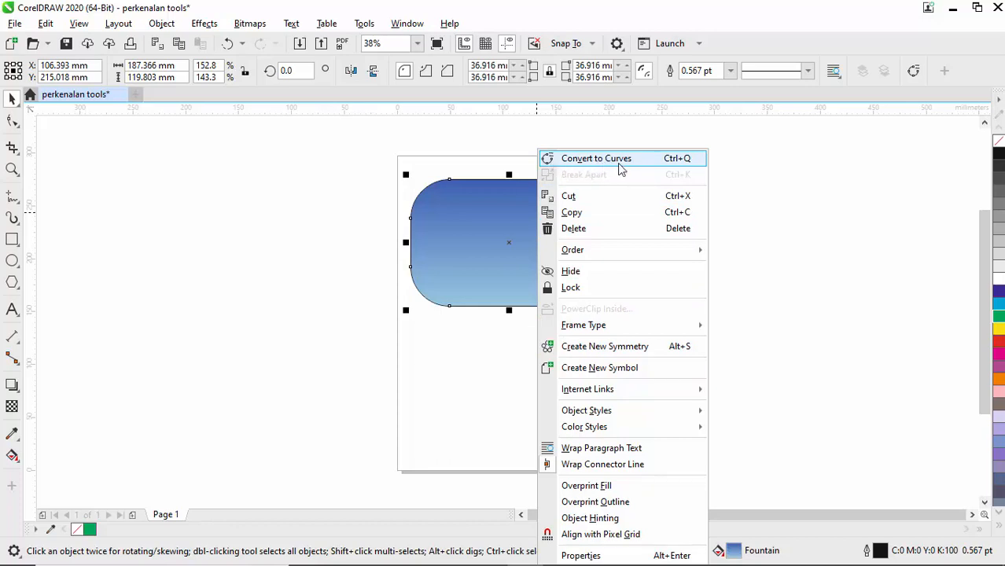
{"action": "left_click", "coordinate": [466, 140]}
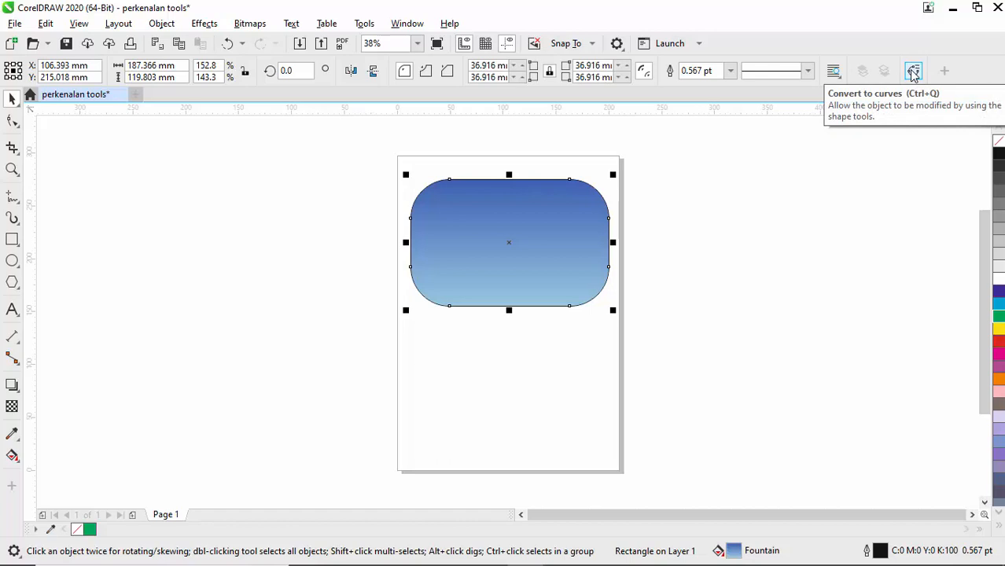
{"action": "right_click", "coordinate": [509, 206]}
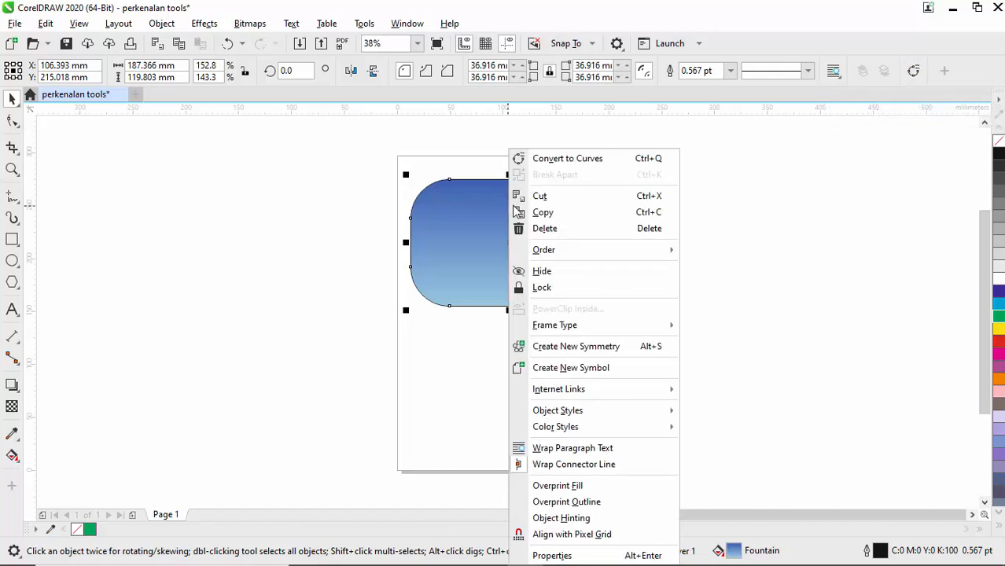
{"action": "left_click", "coordinate": [558, 160]}
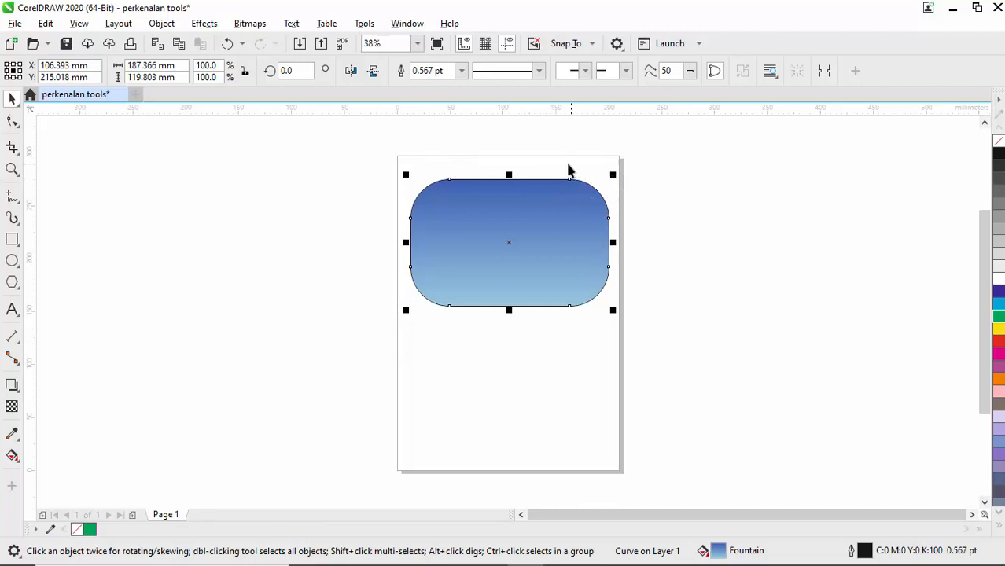
- Add a node with the Shape tool near the middle of each of the curve's four straight sides
{"action": "left_click", "coordinate": [12, 124]}
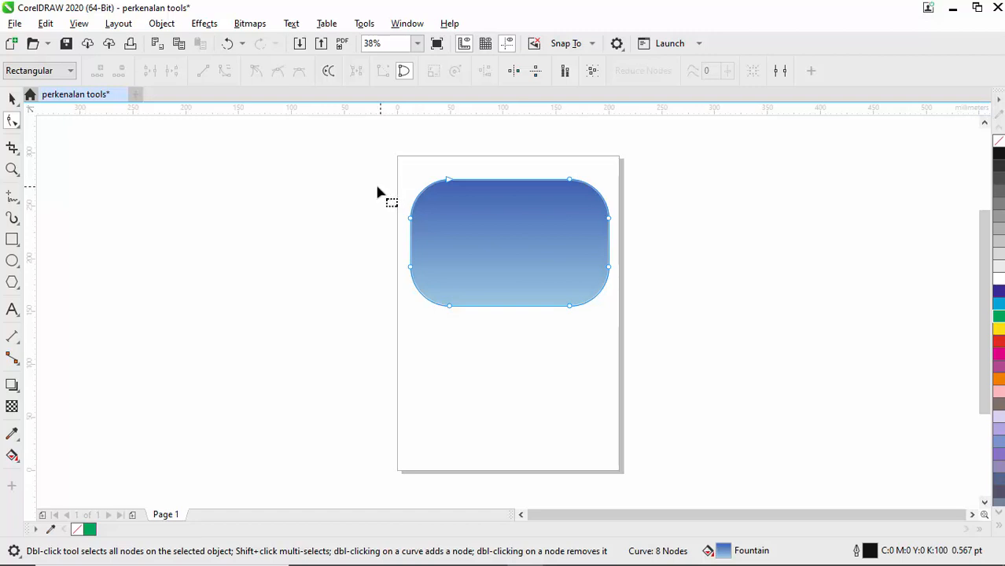
{"action": "left_click", "coordinate": [12, 99]}
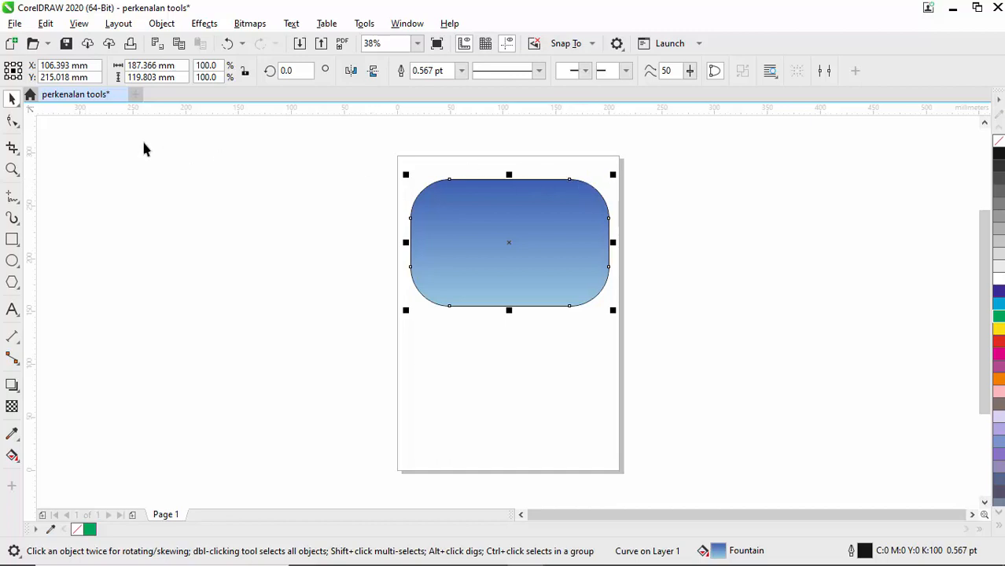
{"action": "left_click", "coordinate": [13, 122]}
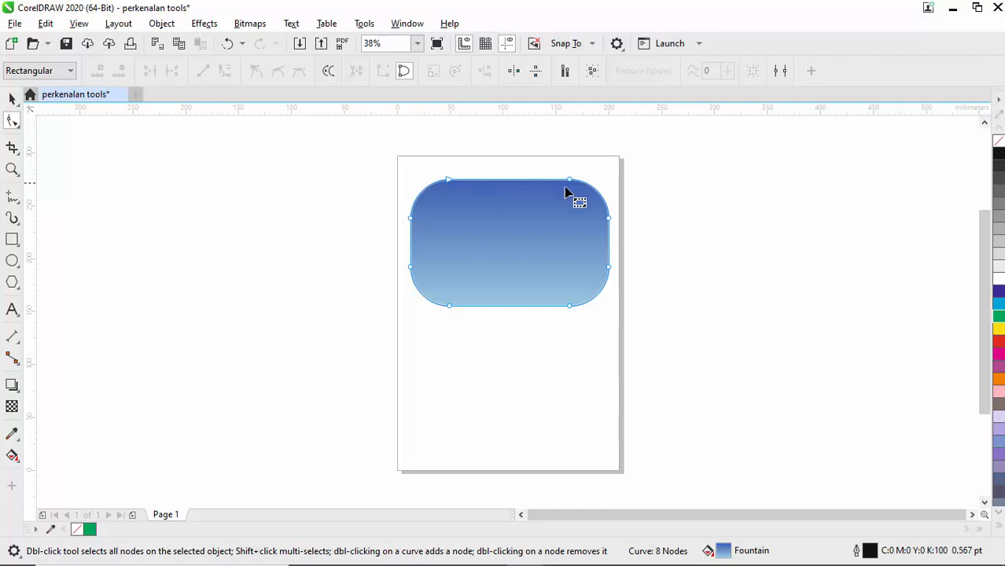
{"action": "double_click", "coordinate": [502, 181]}
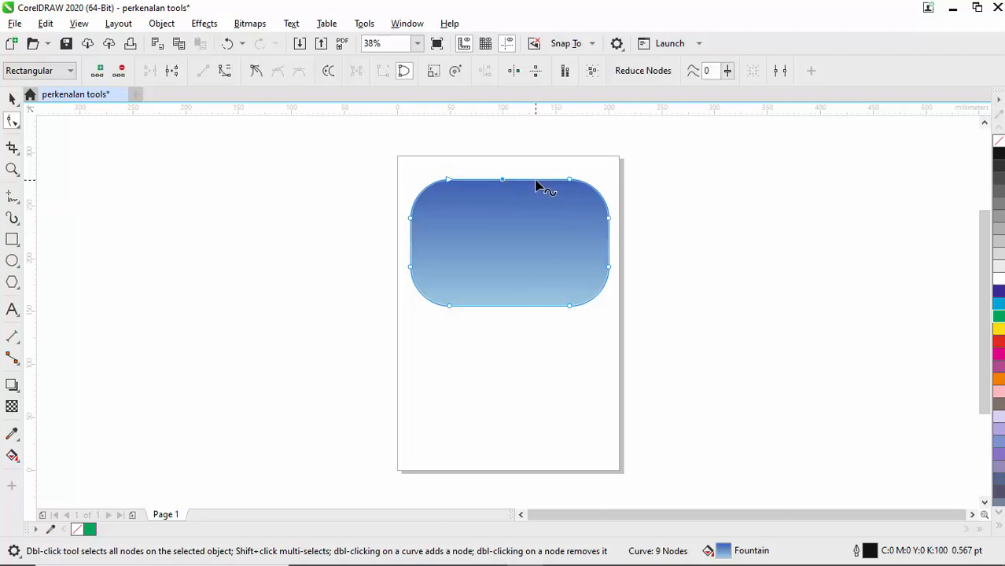
{"action": "double_click", "coordinate": [511, 306]}
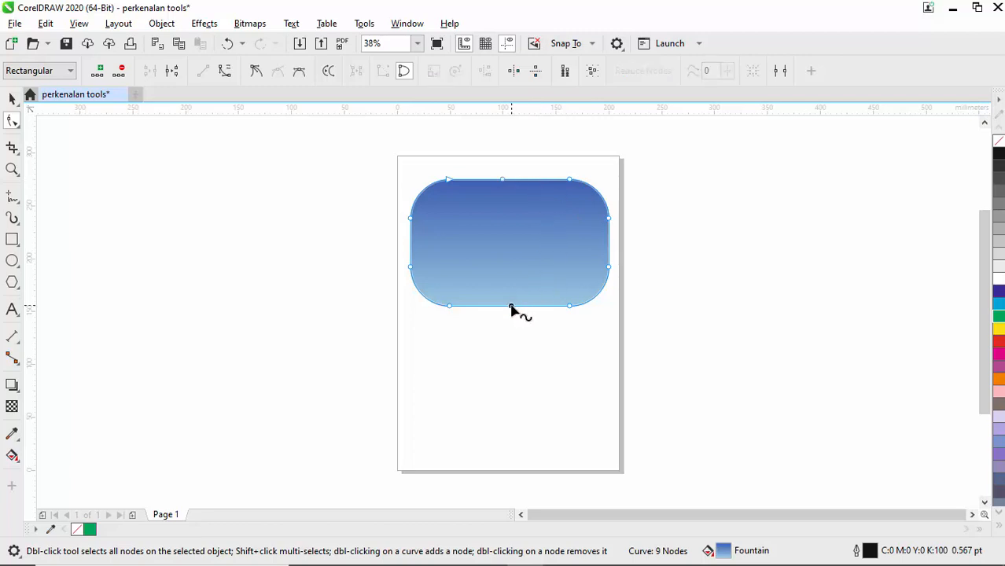
{"action": "left_click", "coordinate": [608, 244]}
{"action": "double_click", "coordinate": [609, 244]}
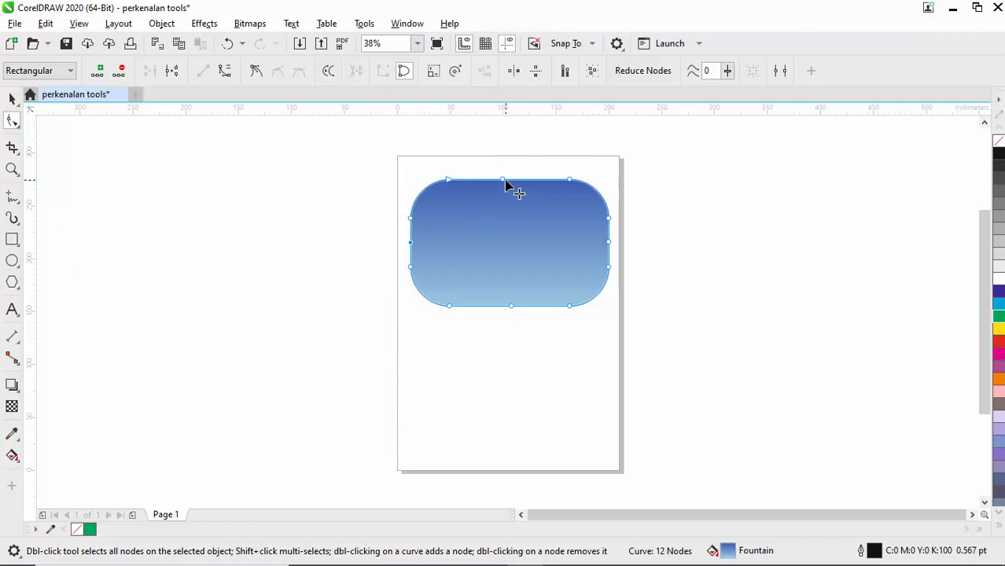
- Pull the curve's top-middle node down into a shallow V notch and adjust the handles around the top-right corner
{"action": "left_click_drag", "start_coordinate": [506, 183], "coordinate": [508, 203]}
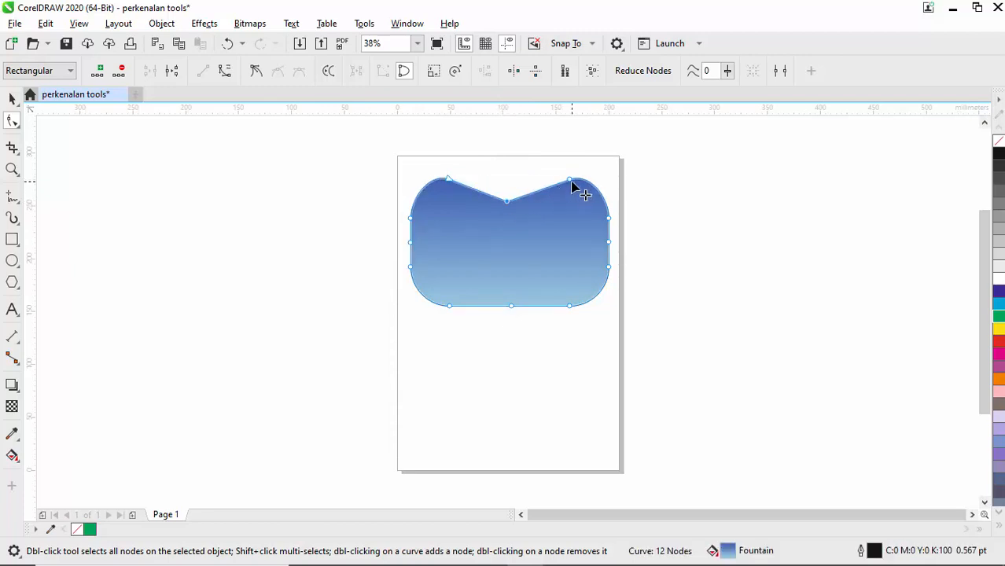
{"action": "left_click_drag", "start_coordinate": [572, 186], "coordinate": [571, 181]}
{"action": "left_click_drag", "start_coordinate": [574, 189], "coordinate": [652, 191]}
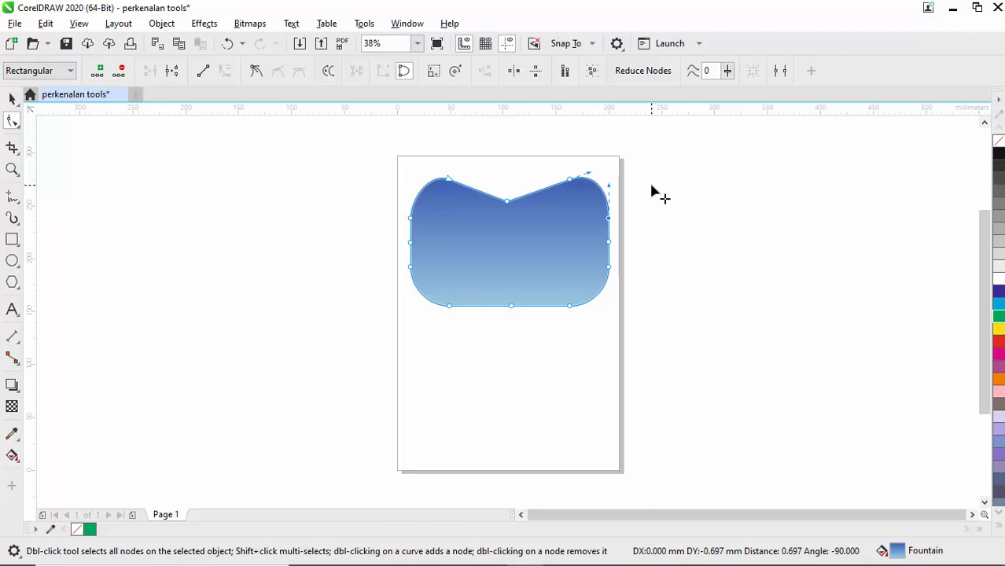
{"action": "left_click_drag", "start_coordinate": [651, 187], "coordinate": [625, 194]}
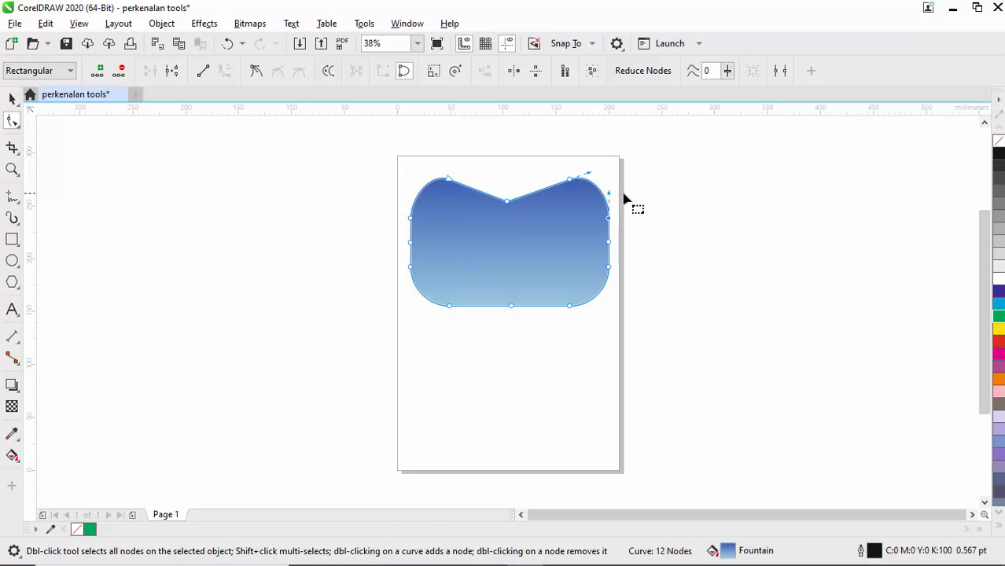
{"action": "mouse_move", "coordinate": [611, 187]}
{"action": "left_mouse_down"}
{"action": "mouse_move", "coordinate": [631, 193]}
{"action": "mouse_move", "coordinate": [619, 206]}
{"action": "mouse_move", "coordinate": [615, 169]}
{"action": "mouse_move", "coordinate": [611, 197]}
{"action": "left_mouse_up"}
{"action": "left_click", "coordinate": [642, 161]}
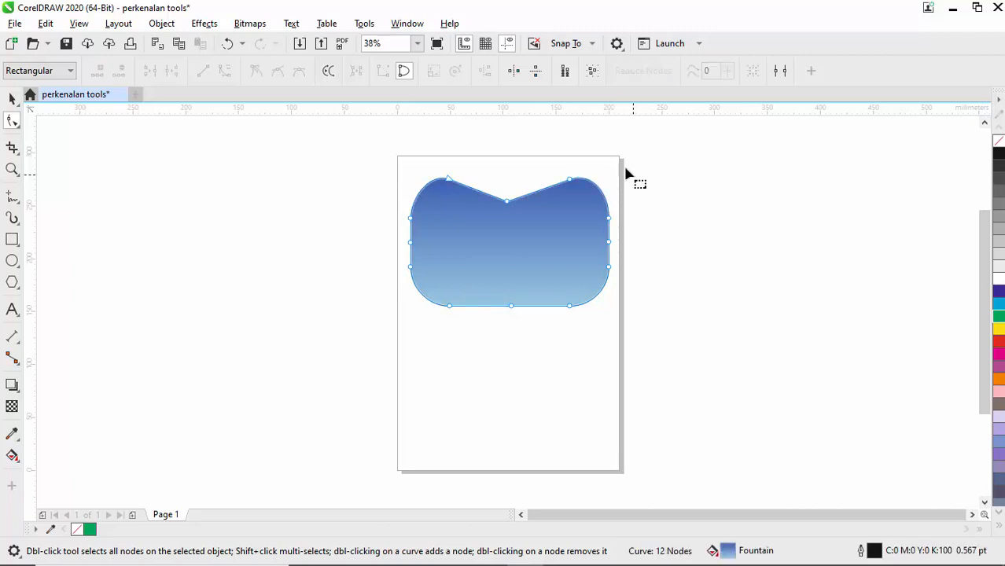
- Make the two top-right corner nodes cusp nodes and adjust their handles to bulge the corner upward and outward
{"action": "left_click_drag", "start_coordinate": [606, 151], "coordinate": [569, 232]}
{"action": "left_click_drag", "start_coordinate": [542, 144], "coordinate": [634, 234]}
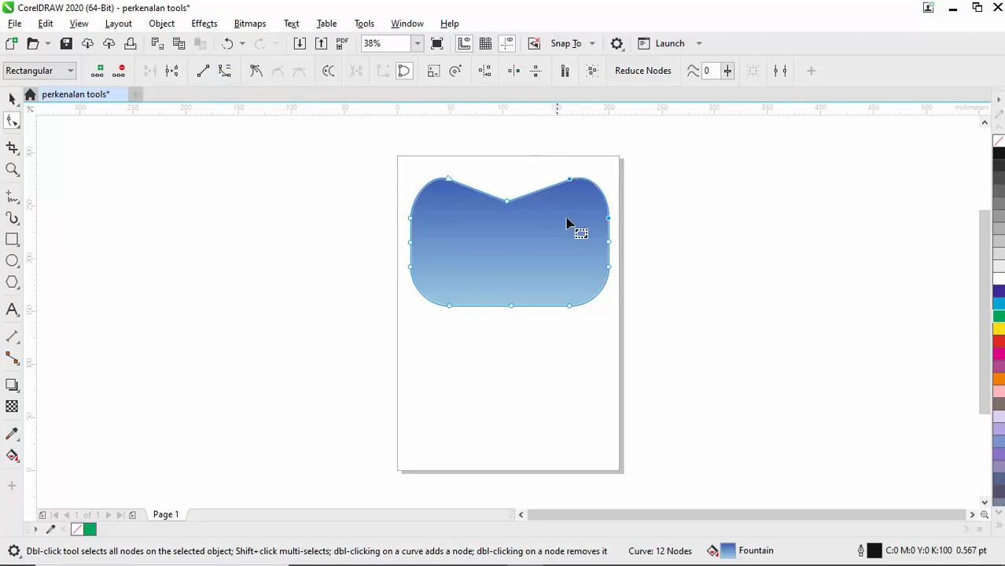
{"action": "left_click", "coordinate": [256, 73]}
{"action": "left_click", "coordinate": [571, 182]}
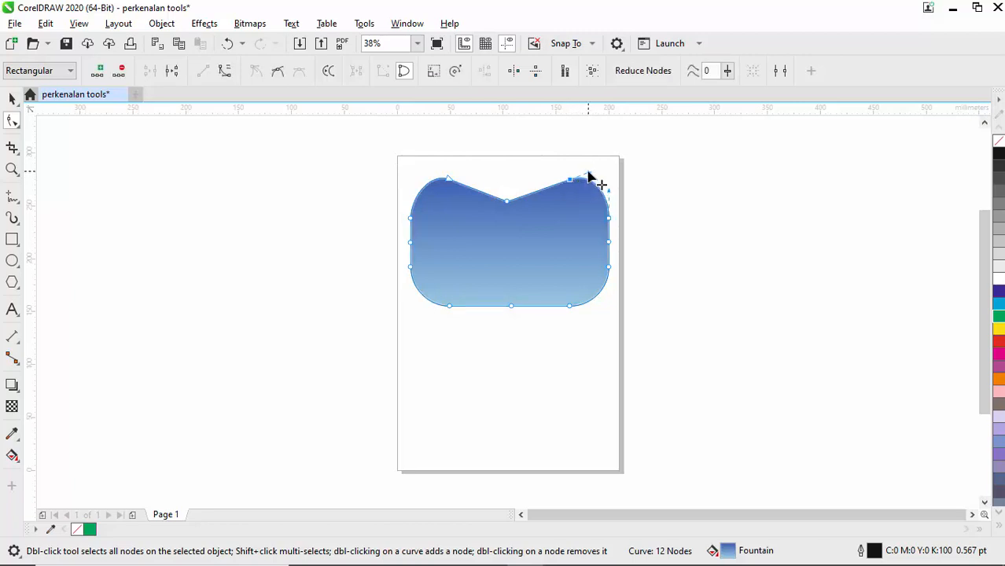
{"action": "mouse_move", "coordinate": [589, 176]}
{"action": "left_mouse_down"}
{"action": "mouse_move", "coordinate": [565, 147]}
{"action": "mouse_move", "coordinate": [527, 141]}
{"action": "mouse_move", "coordinate": [610, 146]}
{"action": "mouse_move", "coordinate": [652, 162]}
{"action": "mouse_move", "coordinate": [579, 130]}
{"action": "mouse_move", "coordinate": [534, 157]}
{"action": "mouse_move", "coordinate": [625, 170]}
{"action": "mouse_move", "coordinate": [571, 141]}
{"action": "mouse_move", "coordinate": [617, 180]}
{"action": "mouse_move", "coordinate": [558, 179]}
{"action": "mouse_move", "coordinate": [588, 179]}
{"action": "mouse_move", "coordinate": [578, 172]}
{"action": "left_mouse_up"}
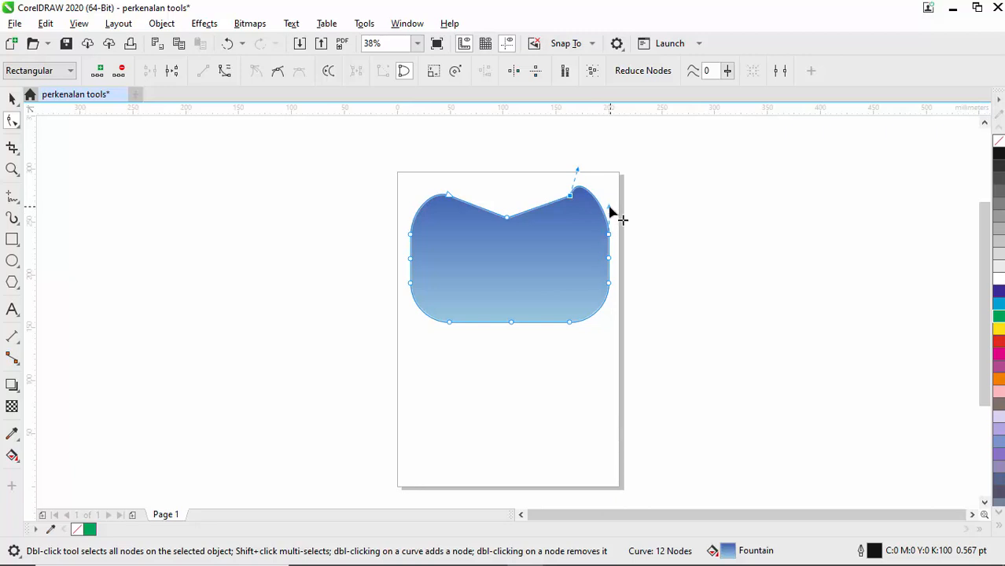
{"action": "left_click_drag", "start_coordinate": [609, 208], "coordinate": [618, 213]}
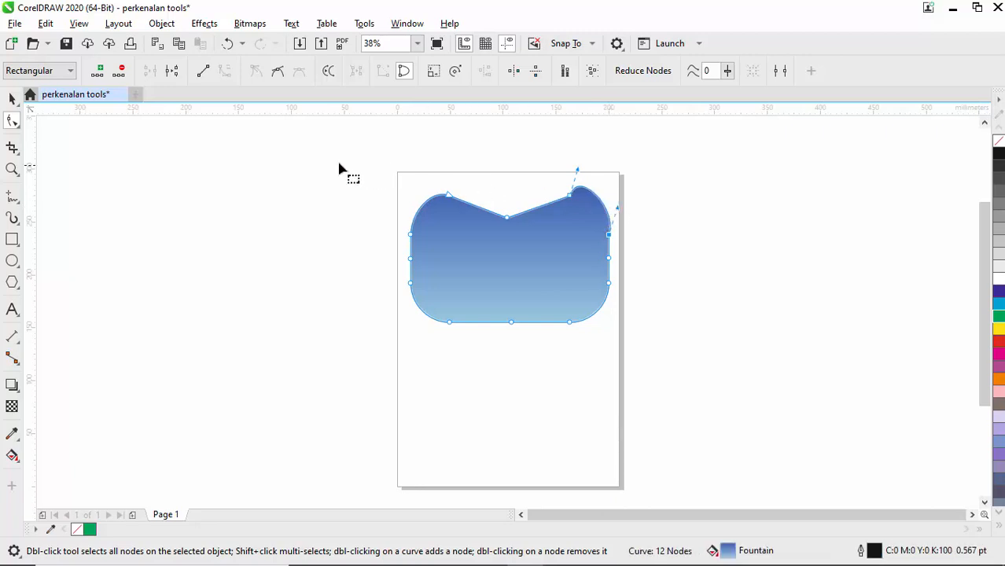
- Select all nodes of the shape and convert its straight segments to curves
{"action": "left_click_drag", "start_coordinate": [431, 192], "coordinate": [330, 139]}
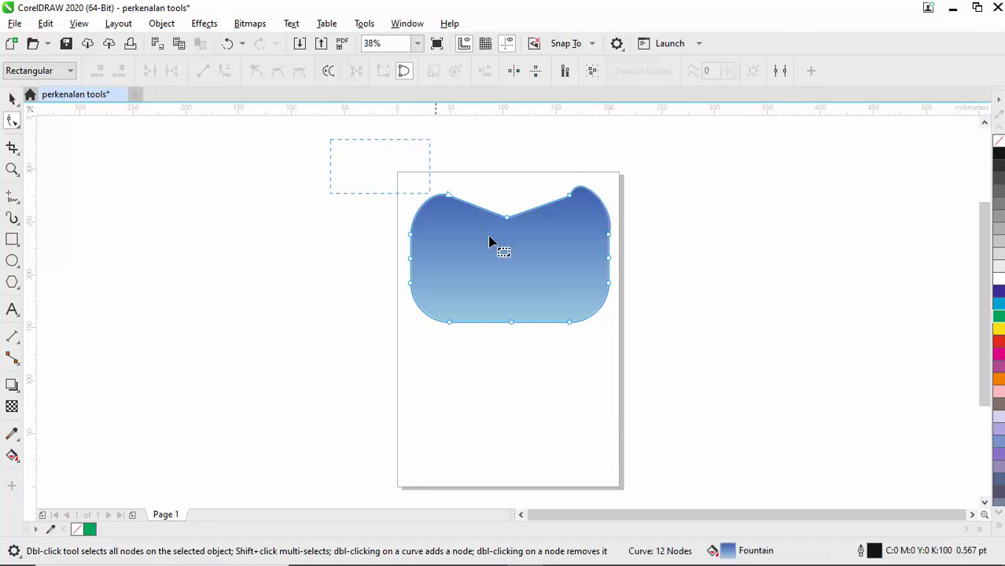
{"action": "left_click_drag", "start_coordinate": [489, 242], "coordinate": [665, 386]}
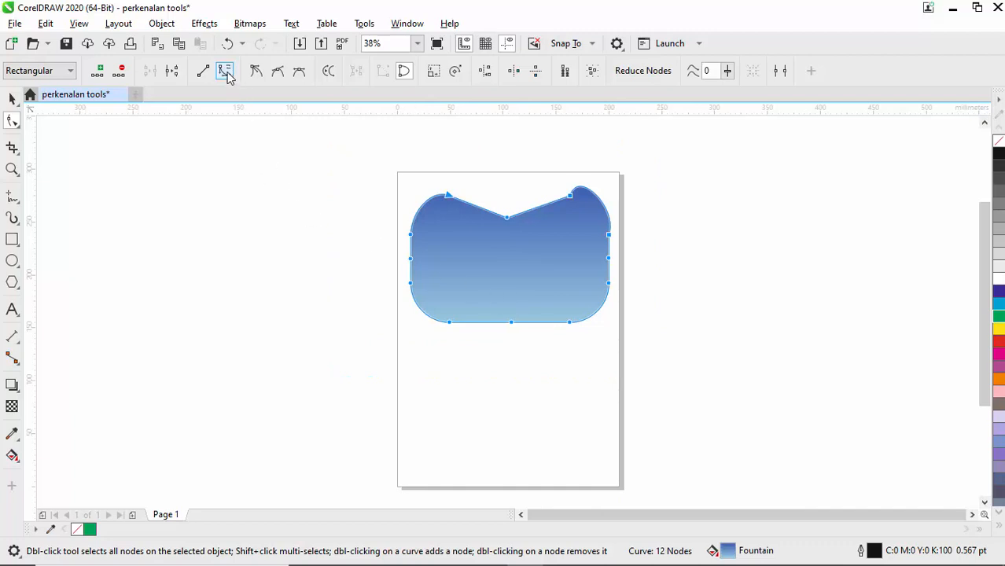
{"action": "left_click", "coordinate": [489, 234]}
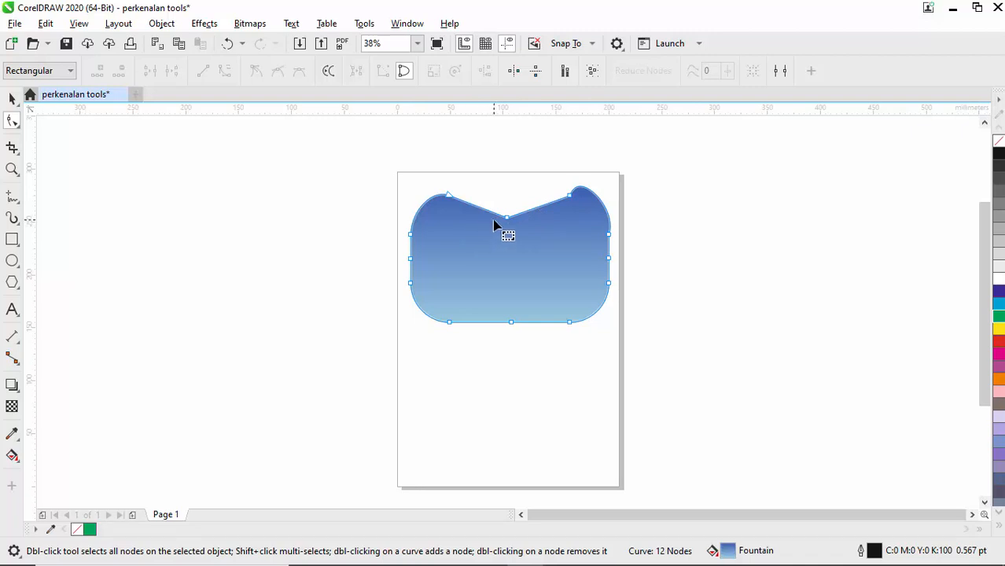
- Bend the segments along the shape's top edge and both upper corners into rounded cloud lobes
{"action": "left_click_drag", "start_coordinate": [509, 222], "coordinate": [567, 174]}
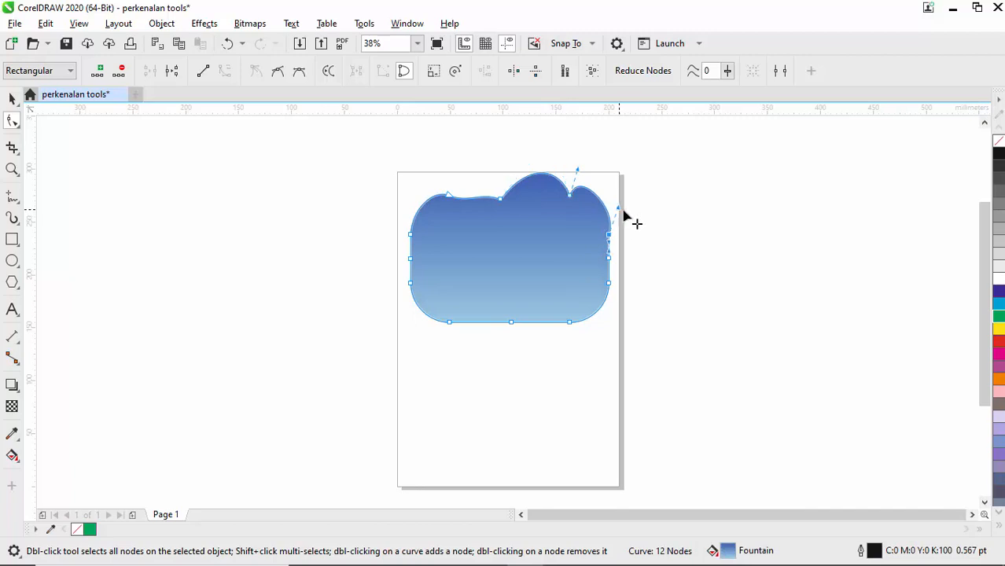
{"action": "left_click_drag", "start_coordinate": [618, 209], "coordinate": [641, 227]}
{"action": "left_click_drag", "start_coordinate": [580, 172], "coordinate": [474, 183]}
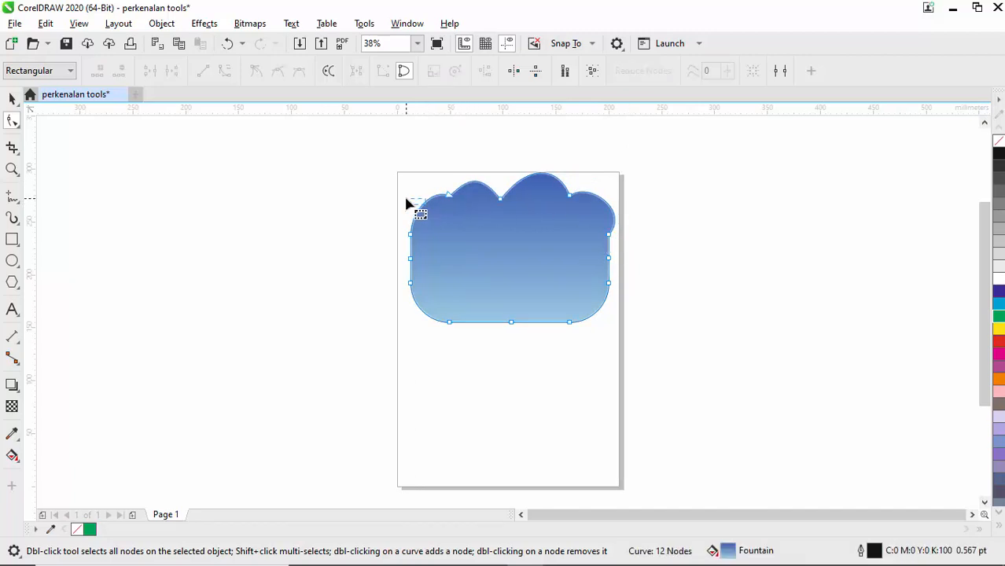
{"action": "left_click_drag", "start_coordinate": [421, 206], "coordinate": [408, 196]}
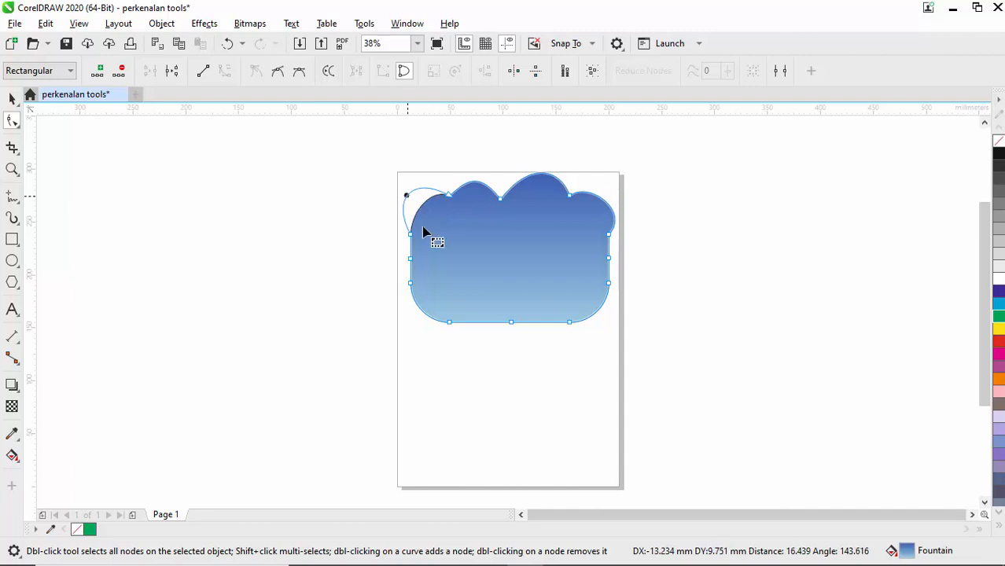
- Bend the left-side segments outward and reposition the bottom nodes to form cloud lobes along the left and bottom edges
{"action": "left_click_drag", "start_coordinate": [411, 250], "coordinate": [371, 246]}
{"action": "left_click_drag", "start_coordinate": [411, 277], "coordinate": [393, 273]}
{"action": "left_click_drag", "start_coordinate": [426, 320], "coordinate": [456, 325]}
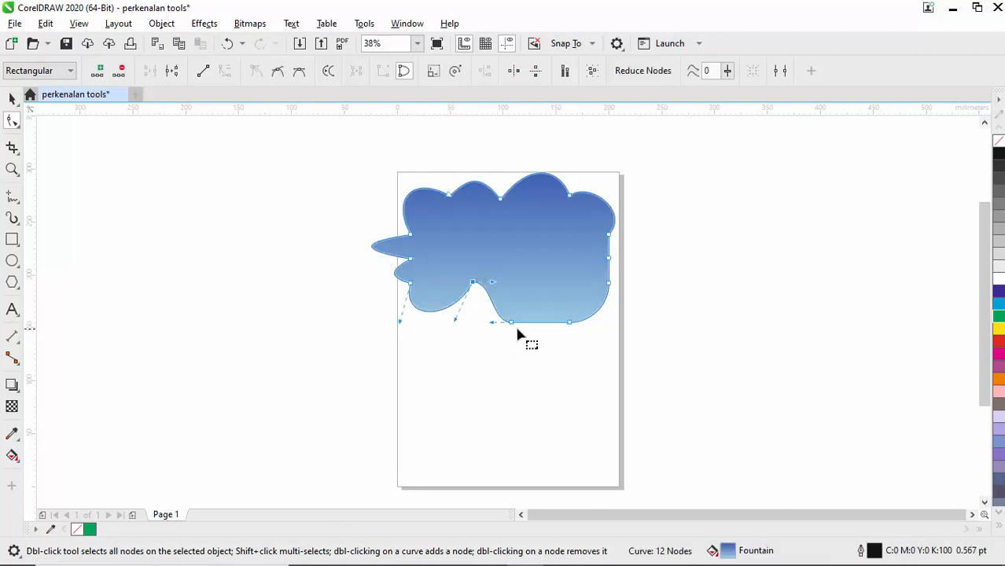
{"action": "left_click_drag", "start_coordinate": [491, 287], "coordinate": [573, 279]}
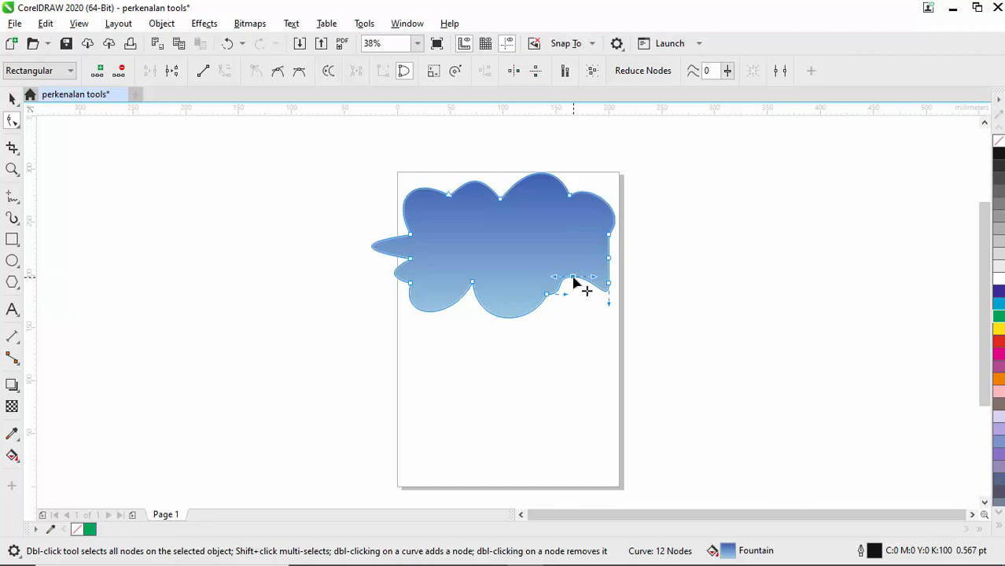
- Remove the extra bottom-right and right-side nodes, and shape the right side into a pointed lobe above a rounded one
{"action": "double_click", "coordinate": [575, 281]}
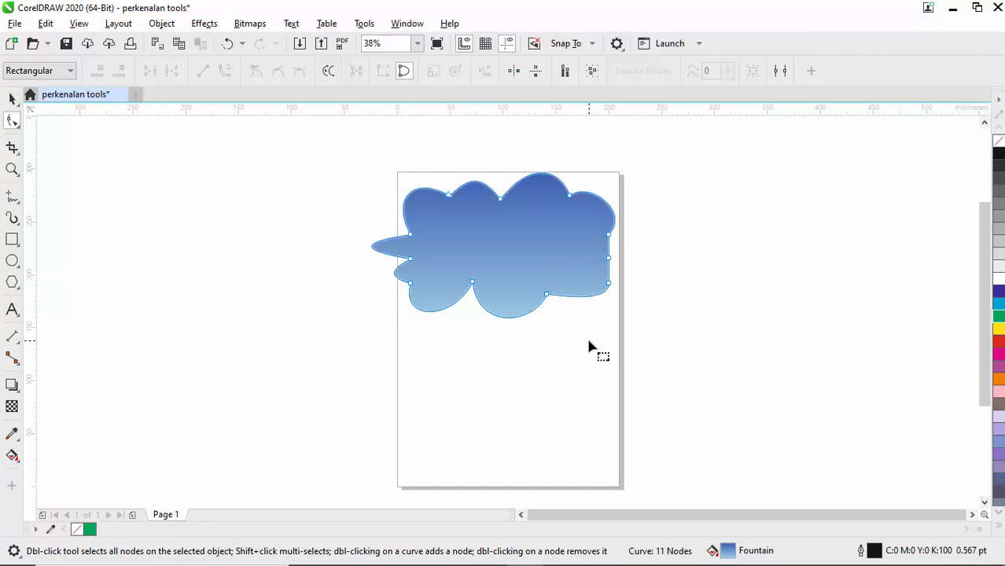
{"action": "double_click", "coordinate": [608, 260]}
{"action": "left_click_drag", "start_coordinate": [628, 258], "coordinate": [586, 295]}
{"action": "left_click", "coordinate": [593, 272]}
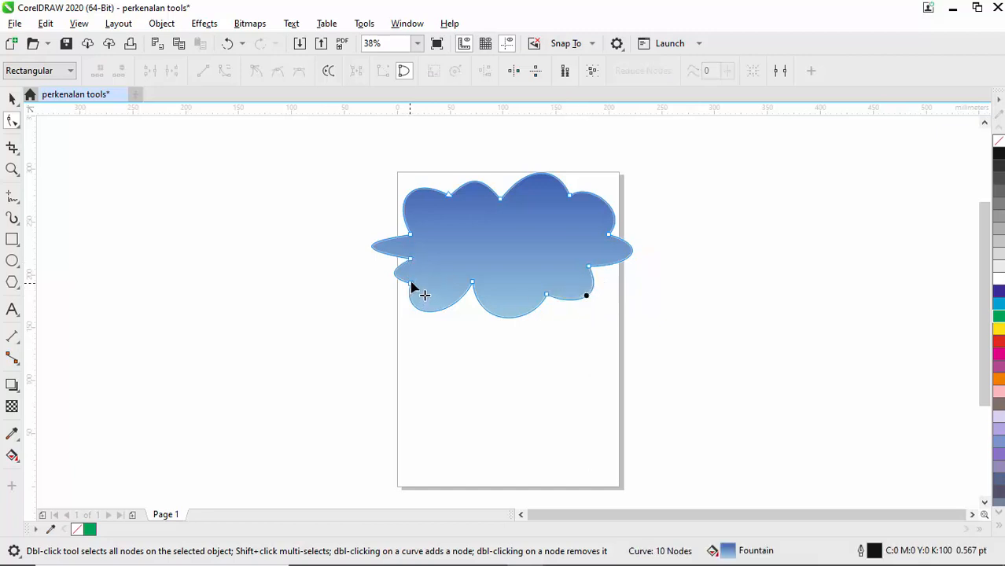
- Delete the lower-left node and reshape the merged segment into one smaller rounded lobe
{"action": "left_click", "coordinate": [410, 283]}
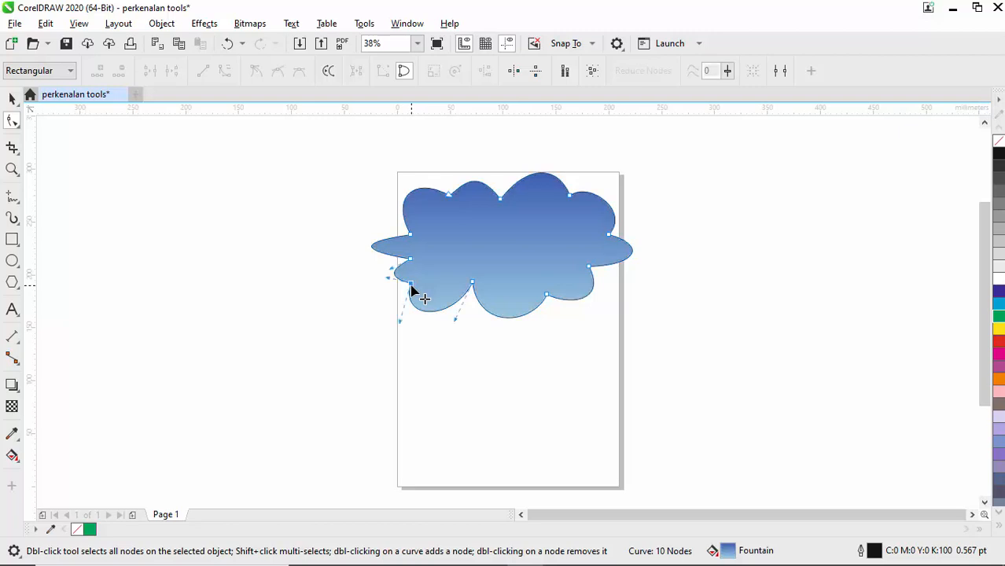
{"action": "key", "text": "Delete"}
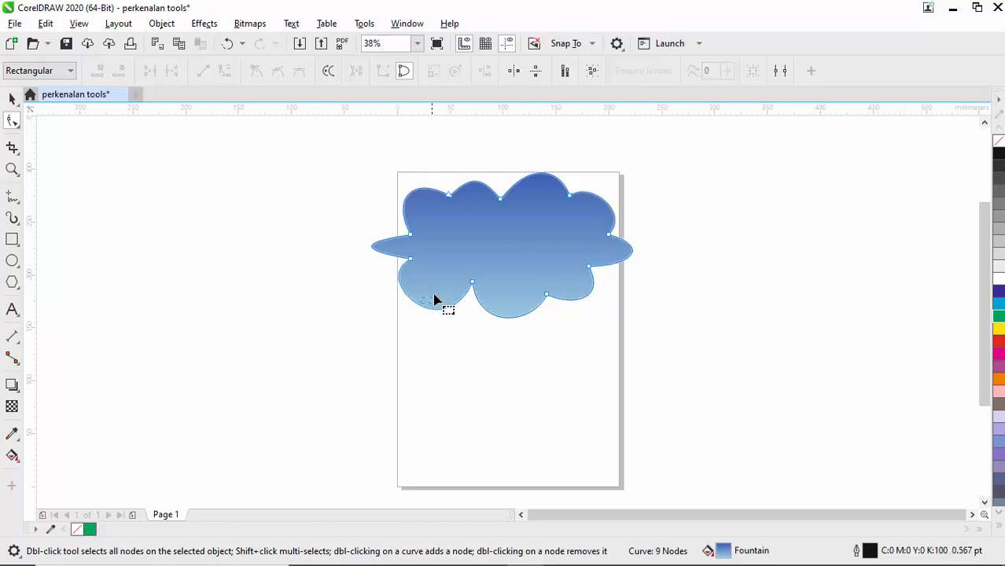
{"action": "left_click_drag", "start_coordinate": [420, 308], "coordinate": [431, 300]}
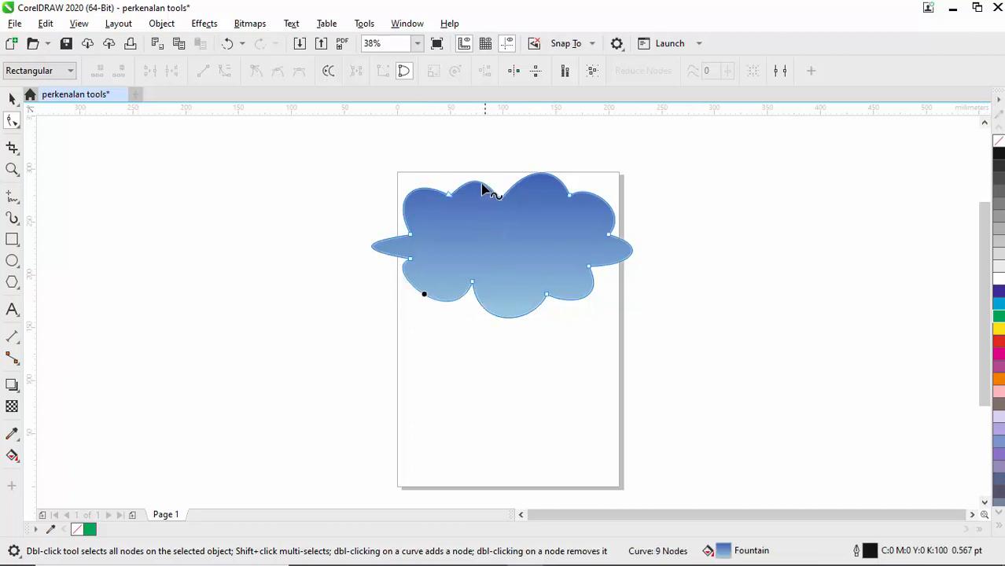
- Raise the cloud's two top lobes by pulling up the segment, the node between them and a curve handle
{"action": "left_click_drag", "start_coordinate": [476, 184], "coordinate": [475, 168]}
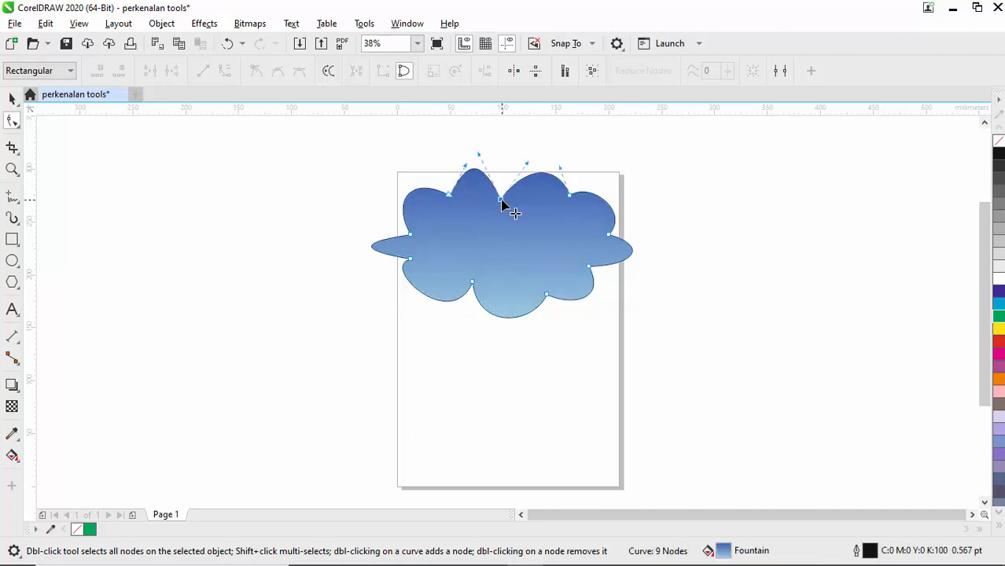
{"action": "left_click_drag", "start_coordinate": [503, 206], "coordinate": [507, 194]}
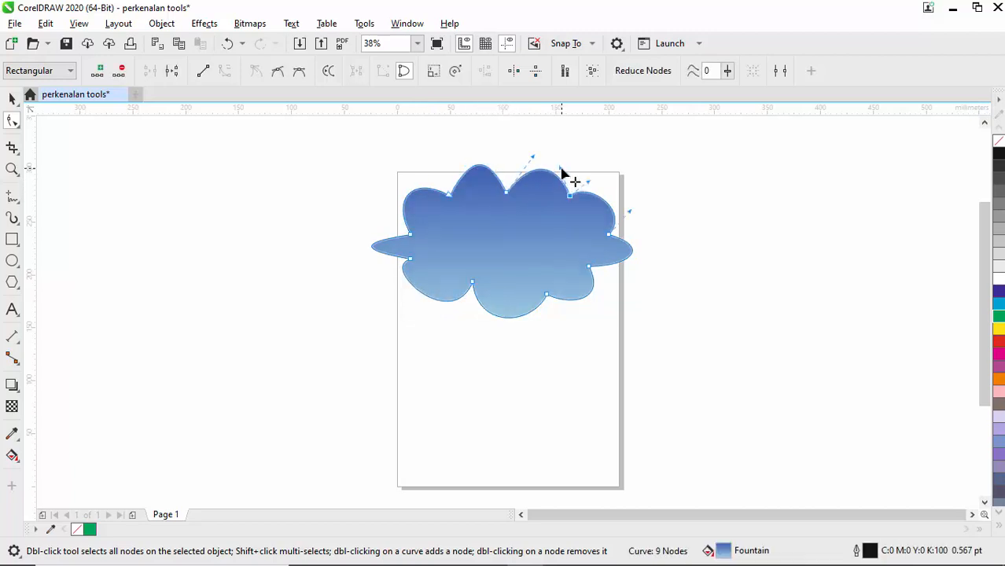
{"action": "left_click_drag", "start_coordinate": [563, 170], "coordinate": [567, 170]}
- Scale the cloud proportionally to about 66% and place it within the upper half of the page
{"action": "left_click", "coordinate": [11, 99]}
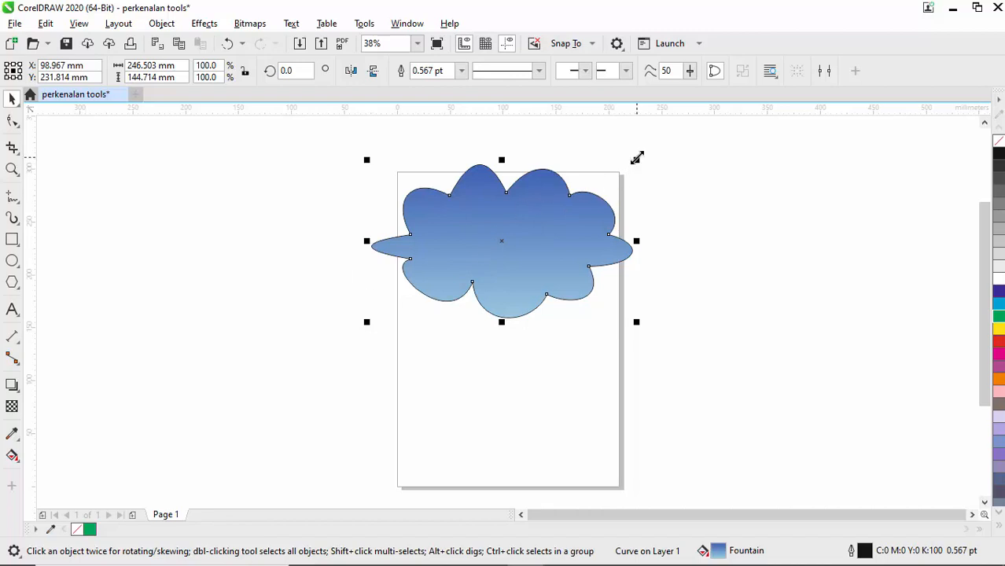
{"action": "left_click_drag", "start_coordinate": [637, 159], "coordinate": [637, 158]}
{"action": "left_click_drag", "start_coordinate": [613, 186], "coordinate": [584, 218]}
{"action": "left_click_drag", "start_coordinate": [436, 280], "coordinate": [489, 271]}
{"action": "key", "text": "Escape"}
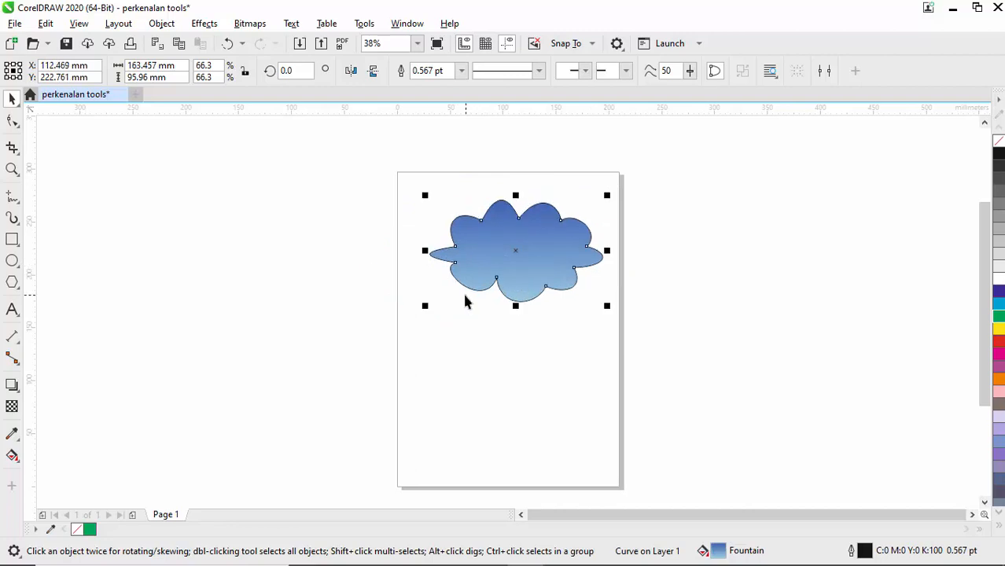
{"action": "left_click", "coordinate": [446, 338]}
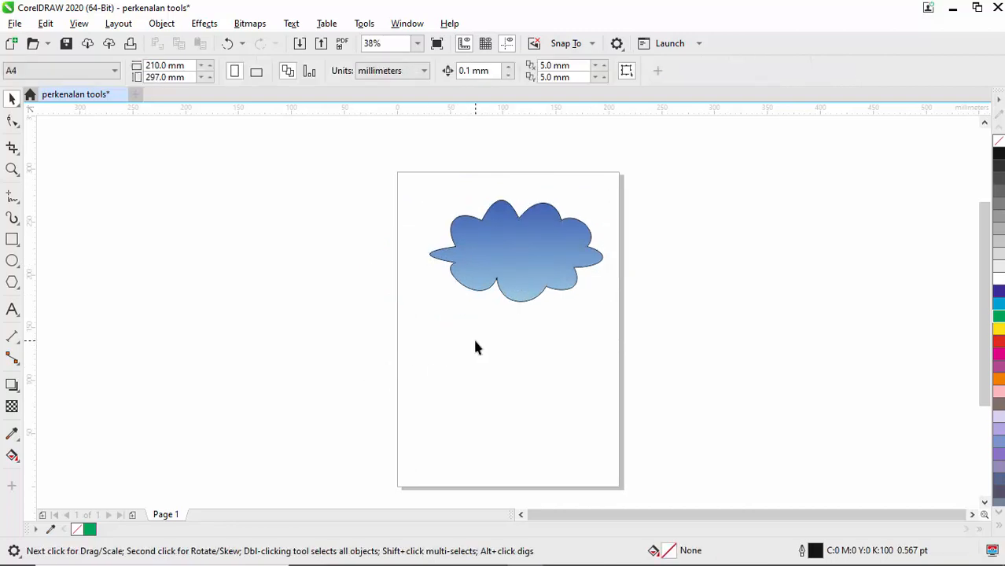
- Copy the cloud and paste the duplicate onto the page
{"action": "left_click", "coordinate": [481, 253]}
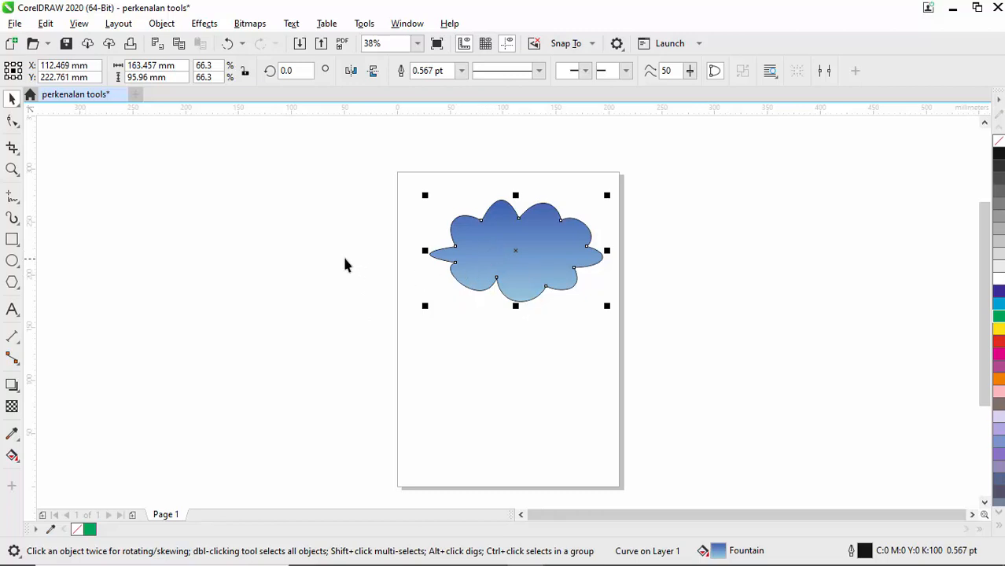
{"action": "right_click", "coordinate": [485, 266]}
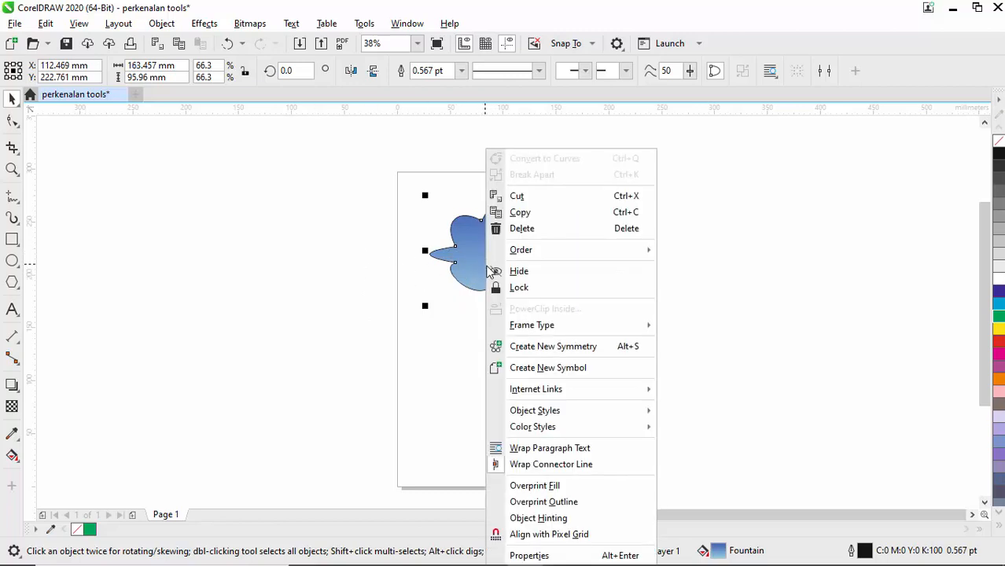
{"action": "left_click", "coordinate": [519, 212]}
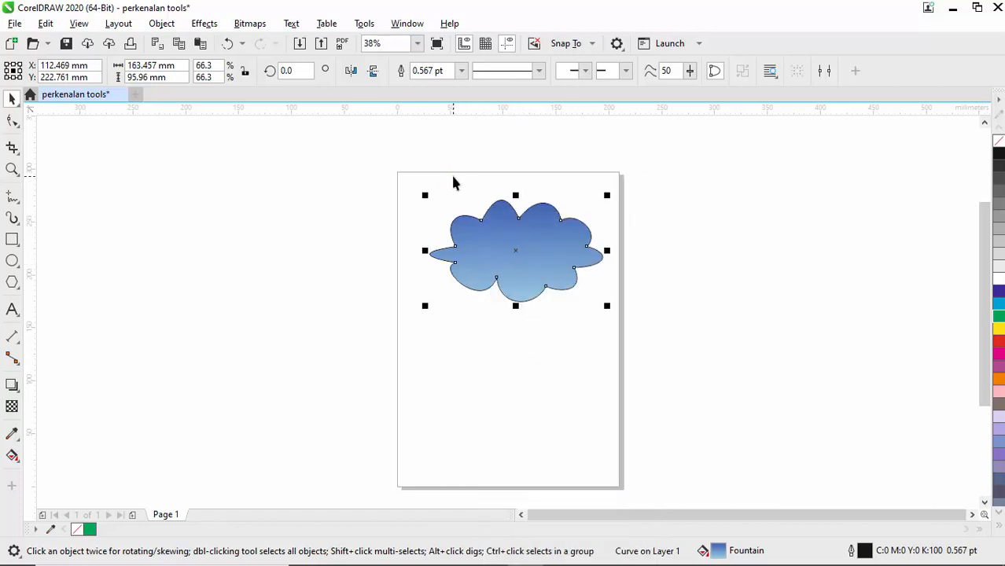
{"action": "right_click", "coordinate": [451, 173]}
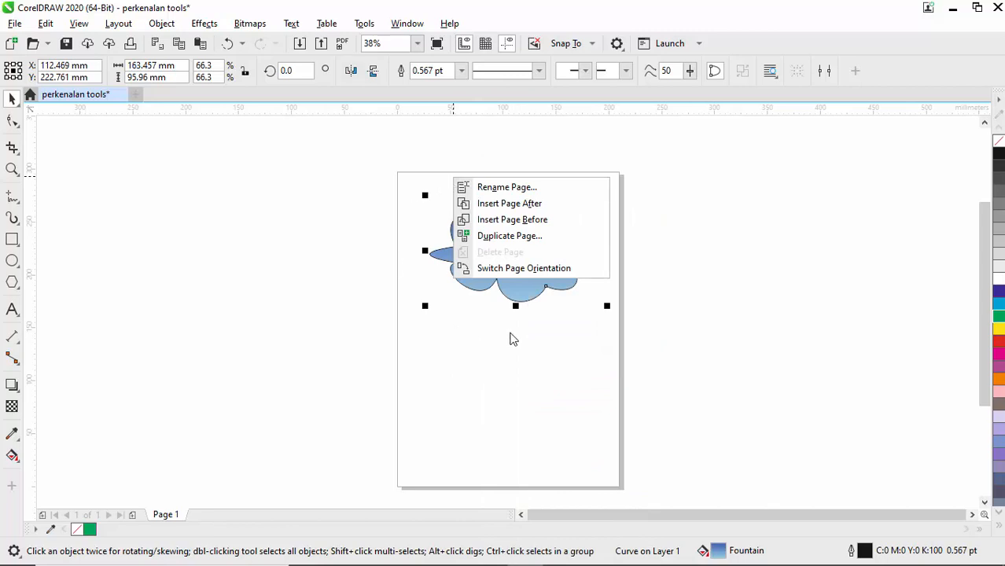
{"action": "left_click", "coordinate": [515, 373]}
{"action": "right_click", "coordinate": [515, 368]}
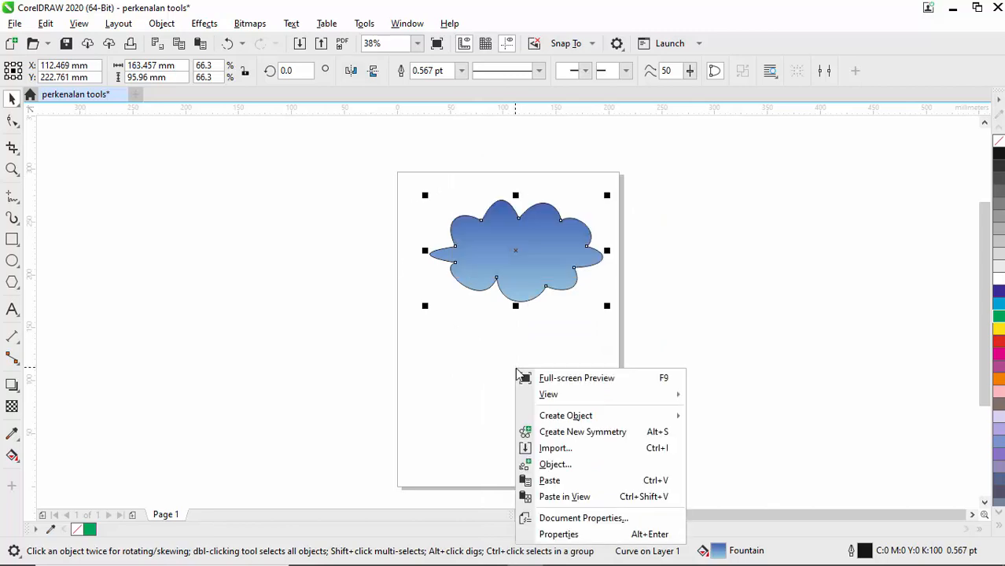
{"action": "left_click", "coordinate": [560, 482]}
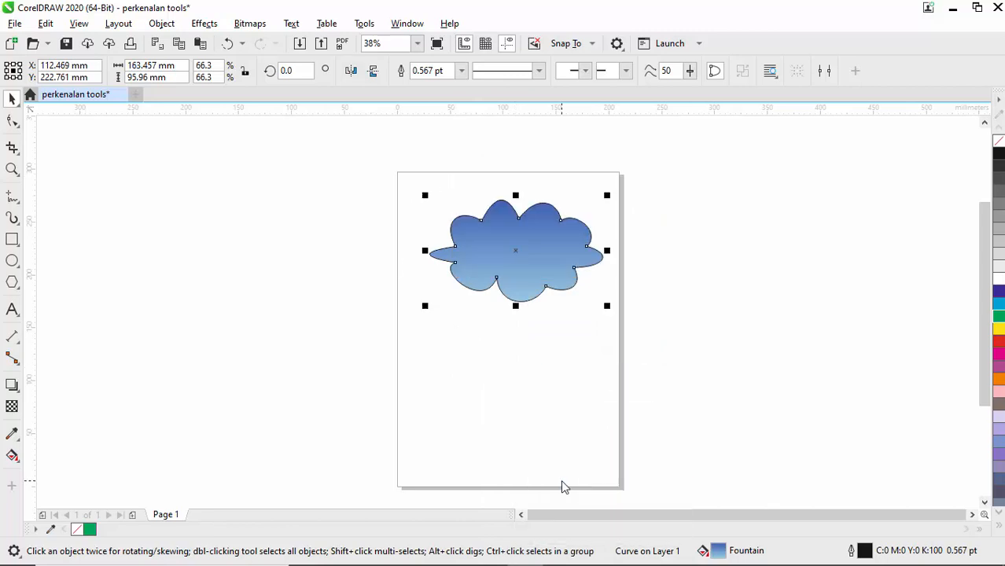
- Move the pasted cloud slightly up and left of the original, to about X 106 mm, Y 237 mm, and select the original behind it
{"action": "mouse_move", "coordinate": [523, 262]}
{"action": "left_mouse_down"}
{"action": "mouse_move", "coordinate": [518, 253]}
{"action": "mouse_move", "coordinate": [563, 326]}
{"action": "mouse_move", "coordinate": [508, 245]}
{"action": "mouse_move", "coordinate": [525, 249]}
{"action": "left_mouse_up"}
{"action": "left_click", "coordinate": [526, 250]}
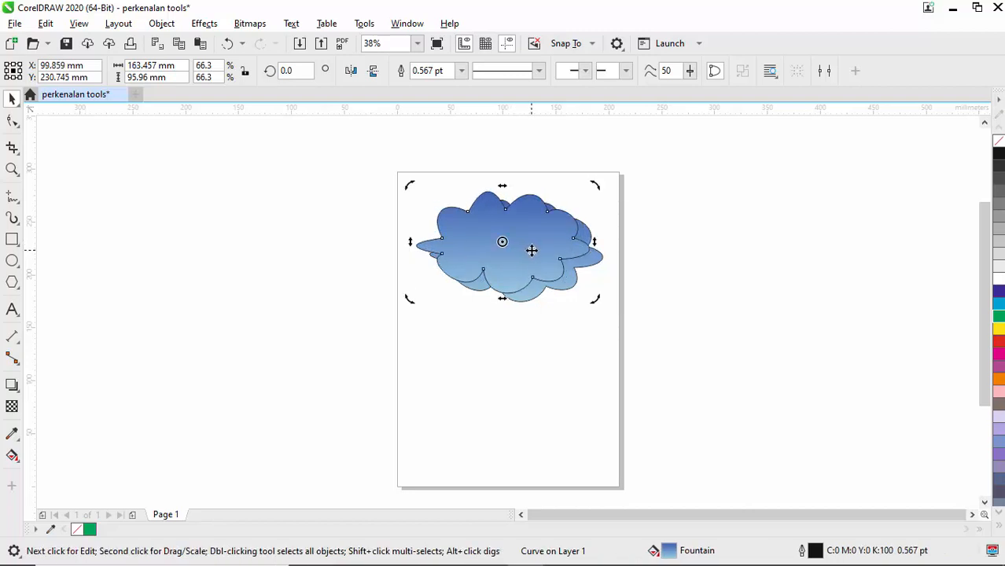
{"action": "left_click_drag", "start_coordinate": [519, 245], "coordinate": [523, 239]}
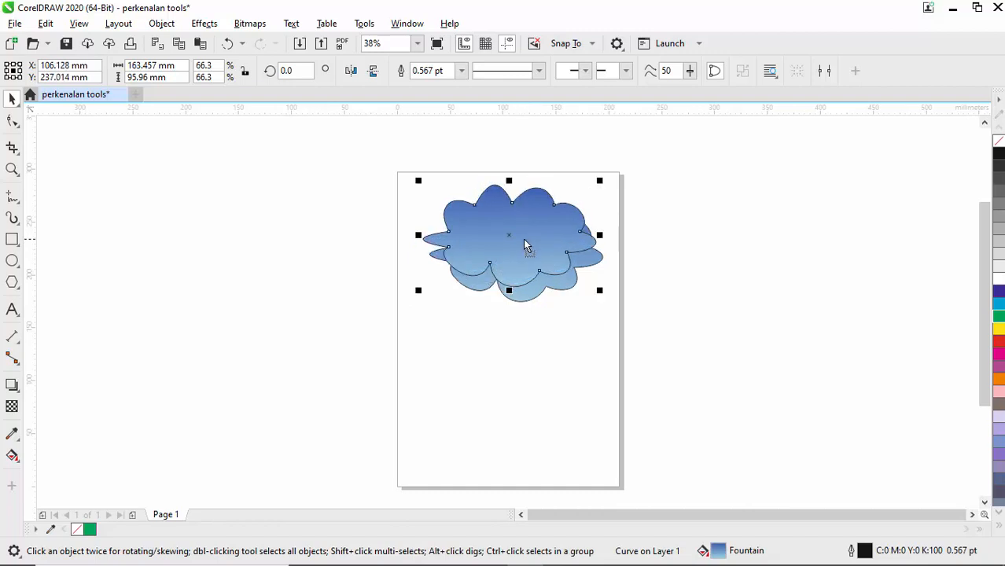
{"action": "left_click", "coordinate": [568, 290]}
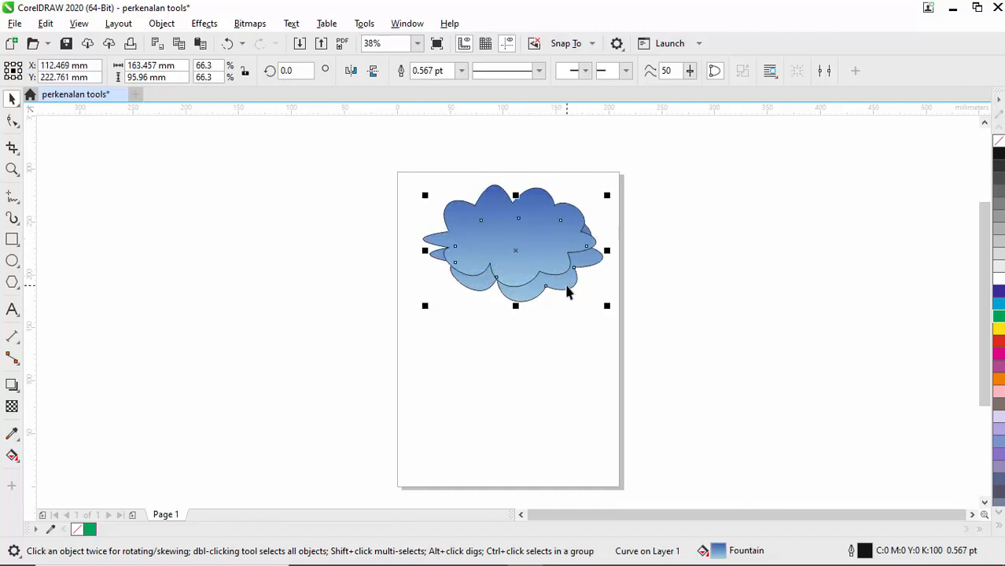
- Replace the back cloud's gradient with a solid blue fill, C100 M100 Y0 K0
{"action": "left_click", "coordinate": [999, 292]}
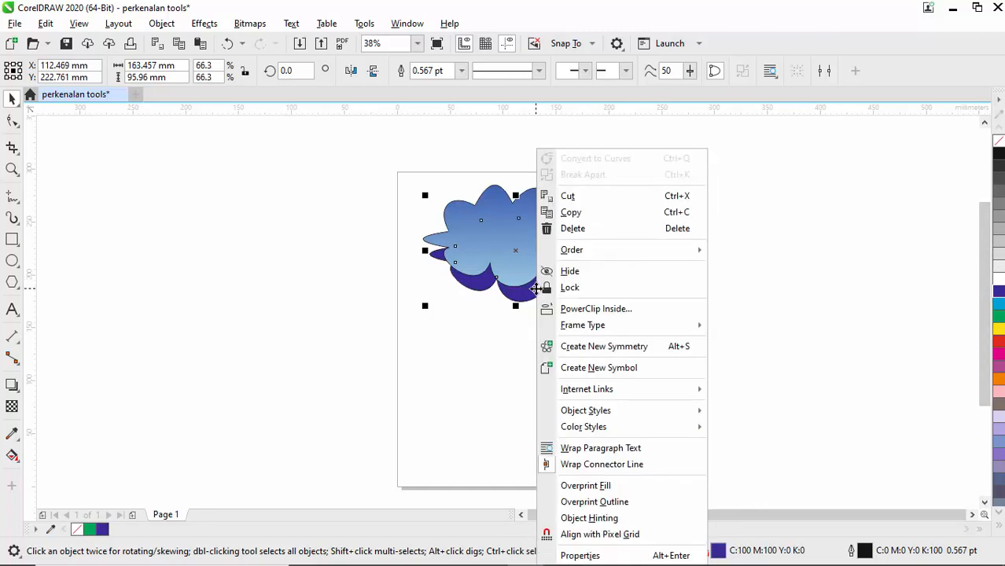
{"action": "right_click", "coordinate": [535, 287]}
- Darken the back cloud's uniform fill to navy with the Interactive Fill tool's CMYK colour picker, at C100 M84 Y9 K46
{"action": "left_click", "coordinate": [12, 456]}
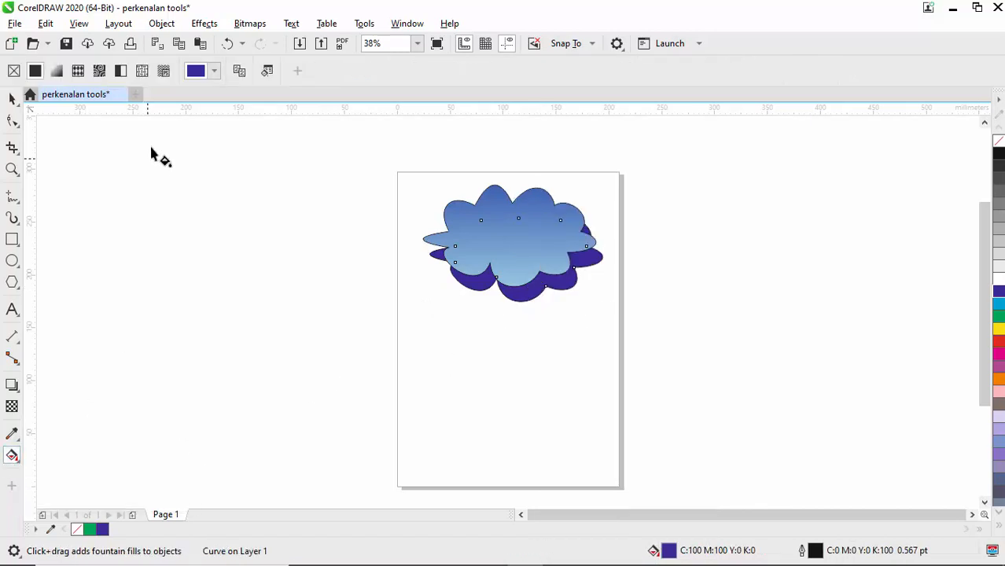
{"action": "left_click", "coordinate": [214, 74]}
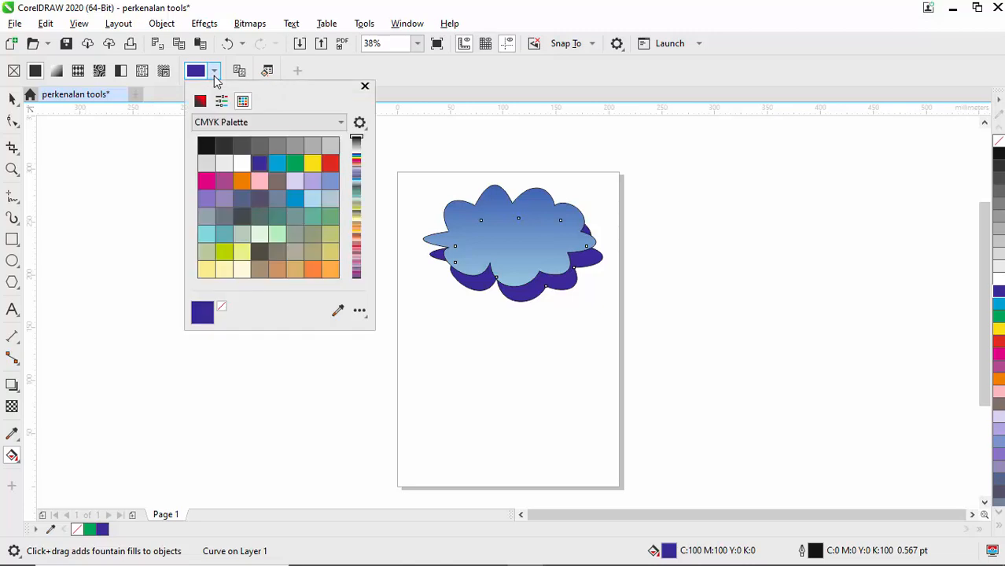
{"action": "left_click", "coordinate": [201, 101]}
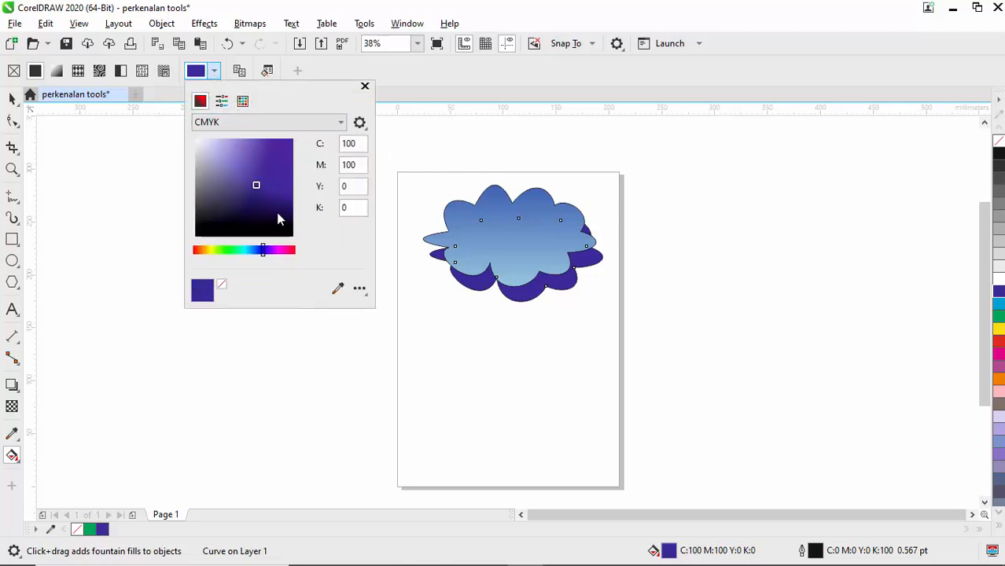
{"action": "left_click_drag", "start_coordinate": [264, 248], "coordinate": [268, 257]}
{"action": "left_click_drag", "start_coordinate": [261, 185], "coordinate": [274, 198]}
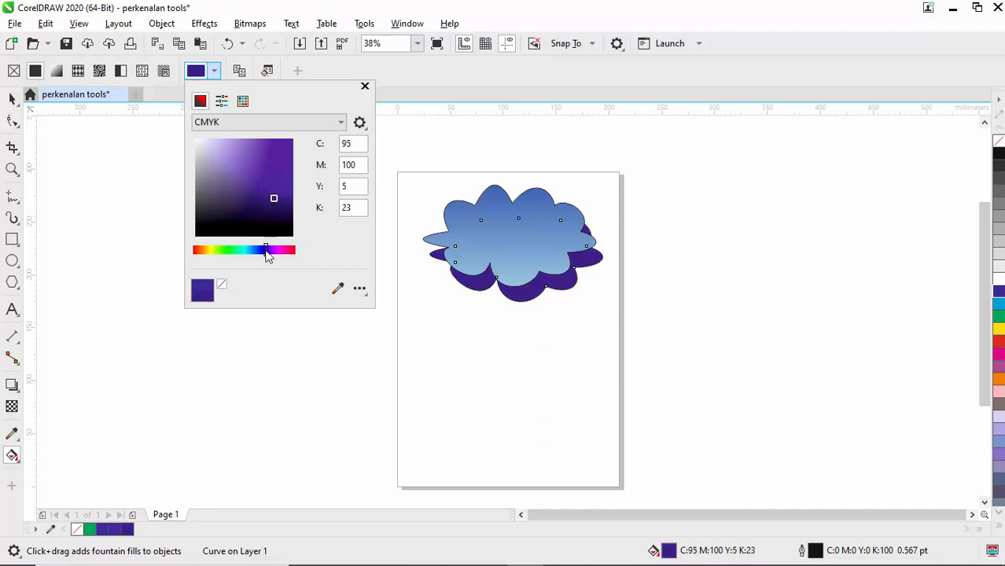
{"action": "left_click_drag", "start_coordinate": [268, 255], "coordinate": [261, 254]}
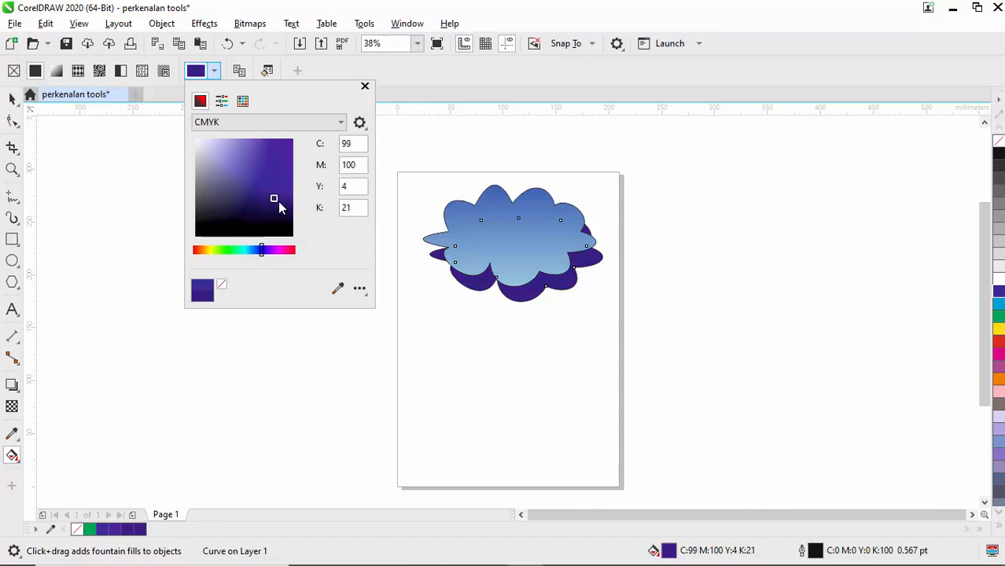
{"action": "left_click", "coordinate": [279, 201]}
{"action": "left_click_drag", "start_coordinate": [262, 250], "coordinate": [255, 258]}
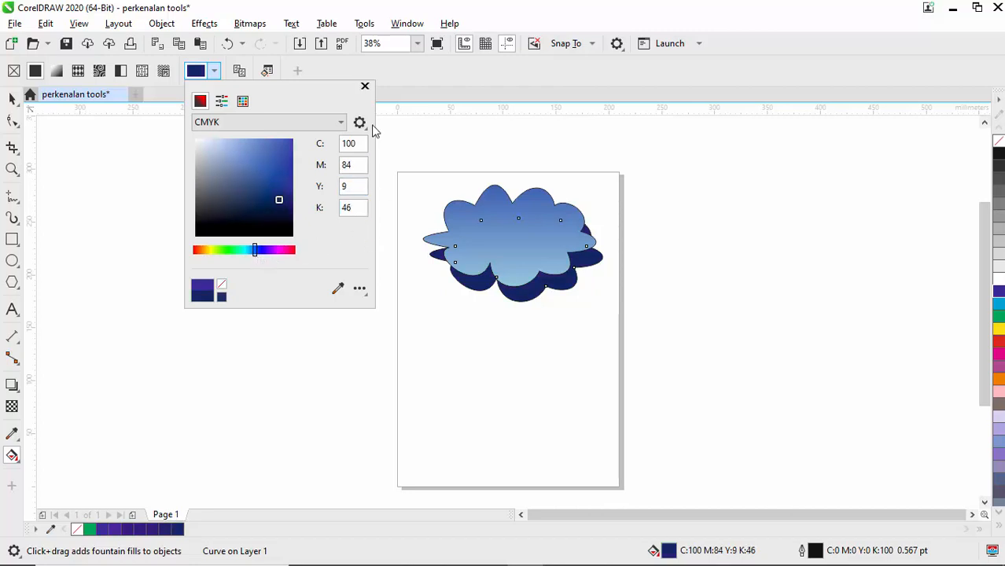
{"action": "left_click", "coordinate": [365, 85]}
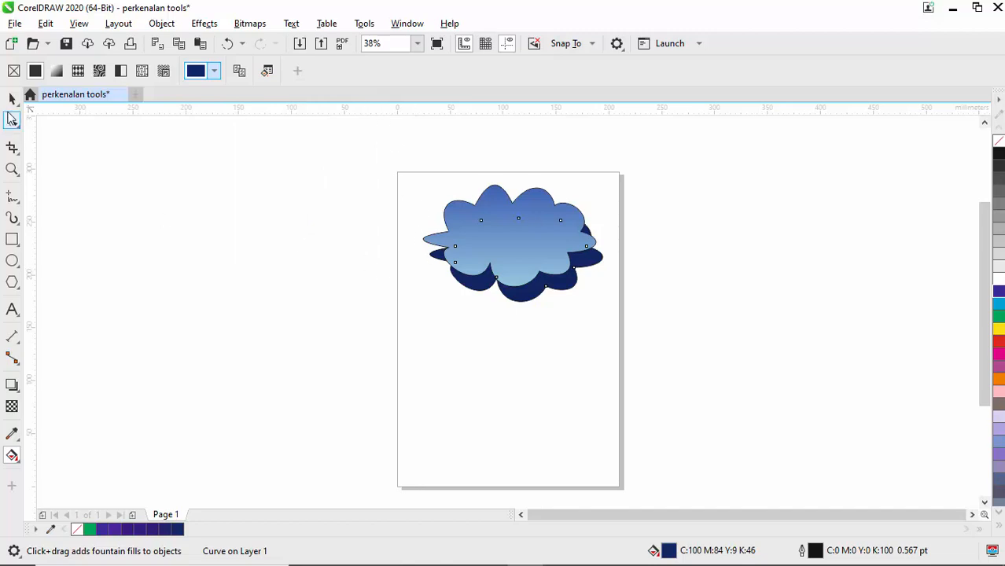
- Deselect the back cloud and zoom the view to fit all objects
{"action": "left_click", "coordinate": [12, 98]}
{"action": "left_click", "coordinate": [395, 305]}
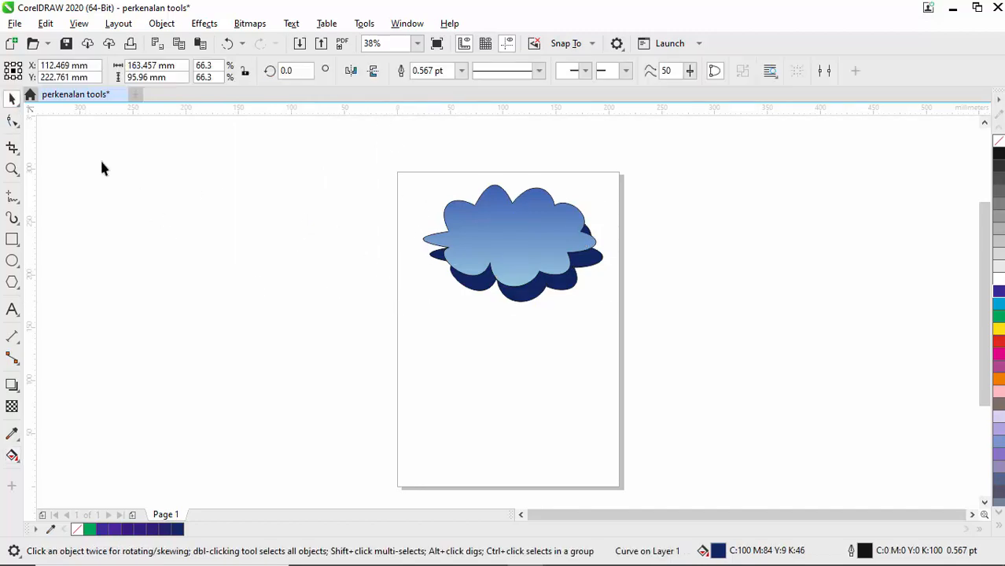
{"action": "left_click", "coordinate": [13, 170]}
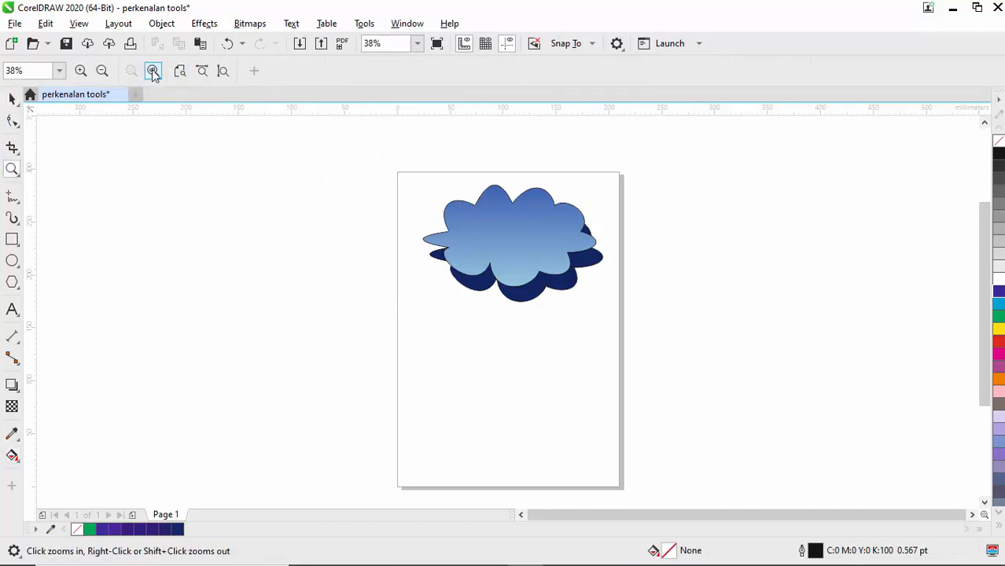
{"action": "left_click", "coordinate": [153, 71]}
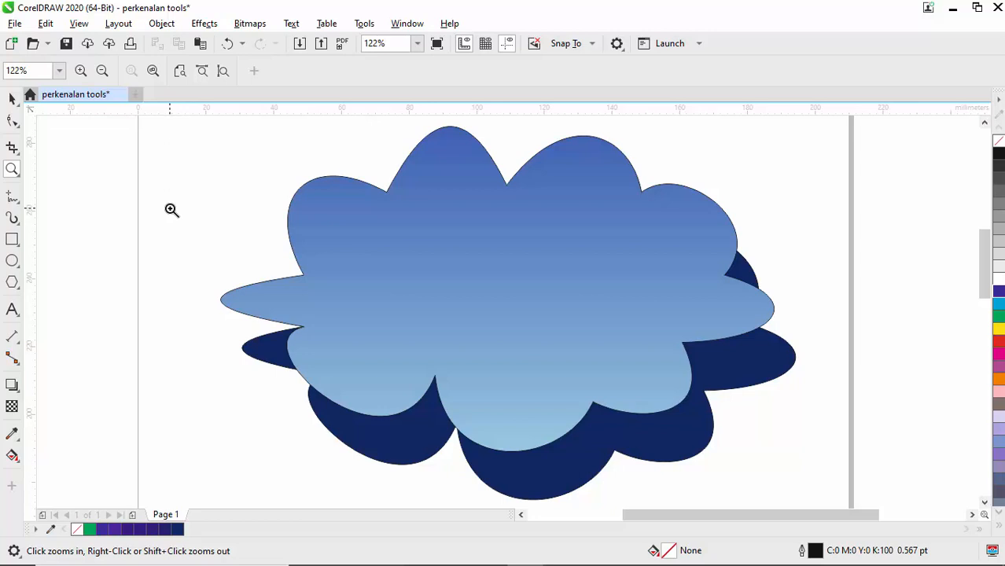
- Close the program and save the changes as a CDR version 22.0 (2020) file named perkenalan tools in the ayah folder
{"action": "left_click", "coordinate": [999, 9]}
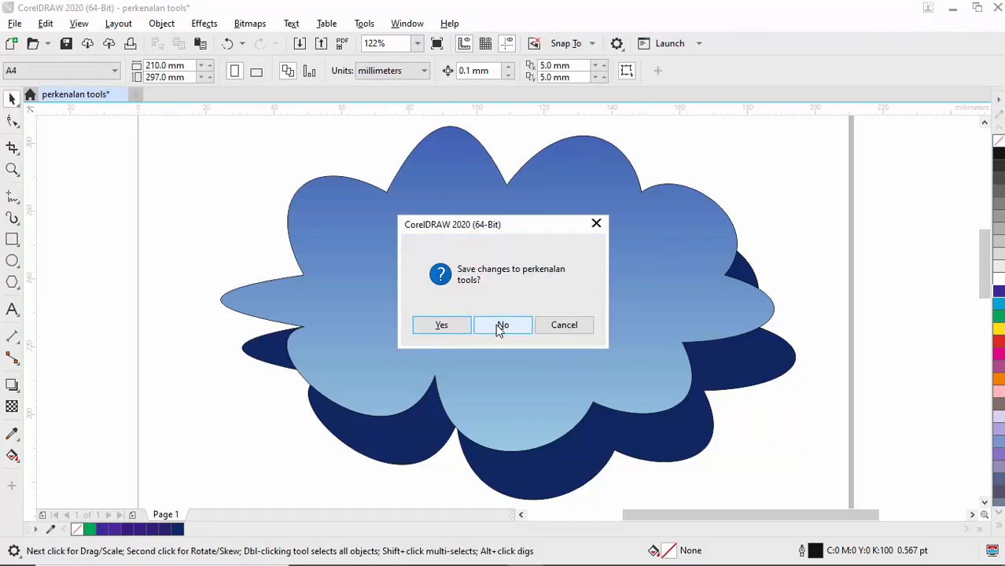
{"action": "left_click", "coordinate": [455, 325]}
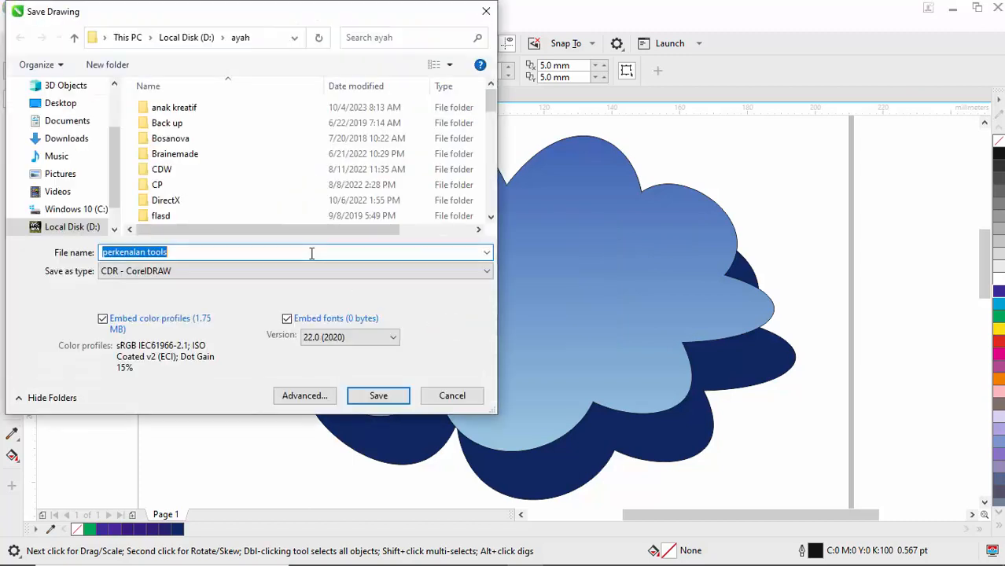
{"action": "left_click", "coordinate": [373, 398]}
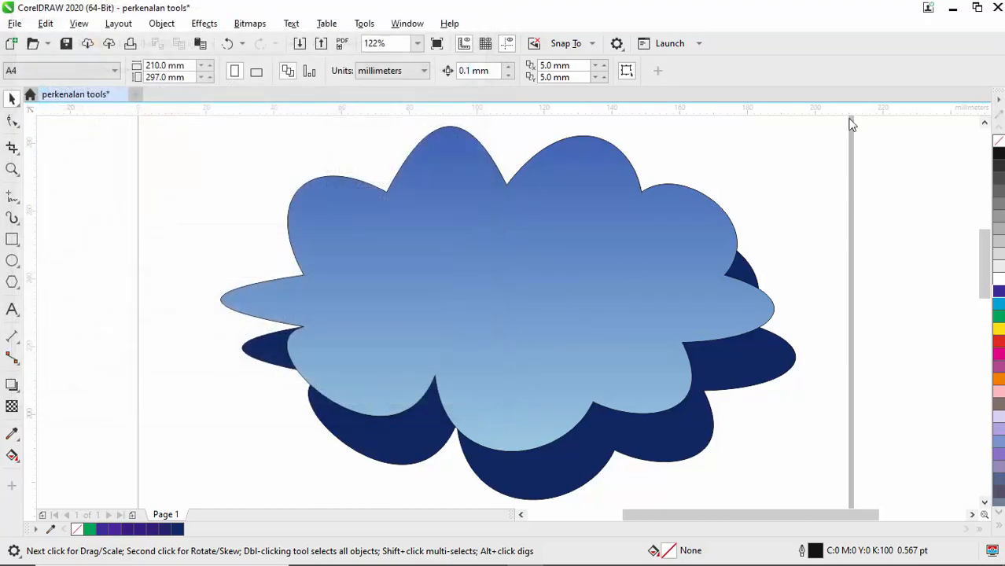